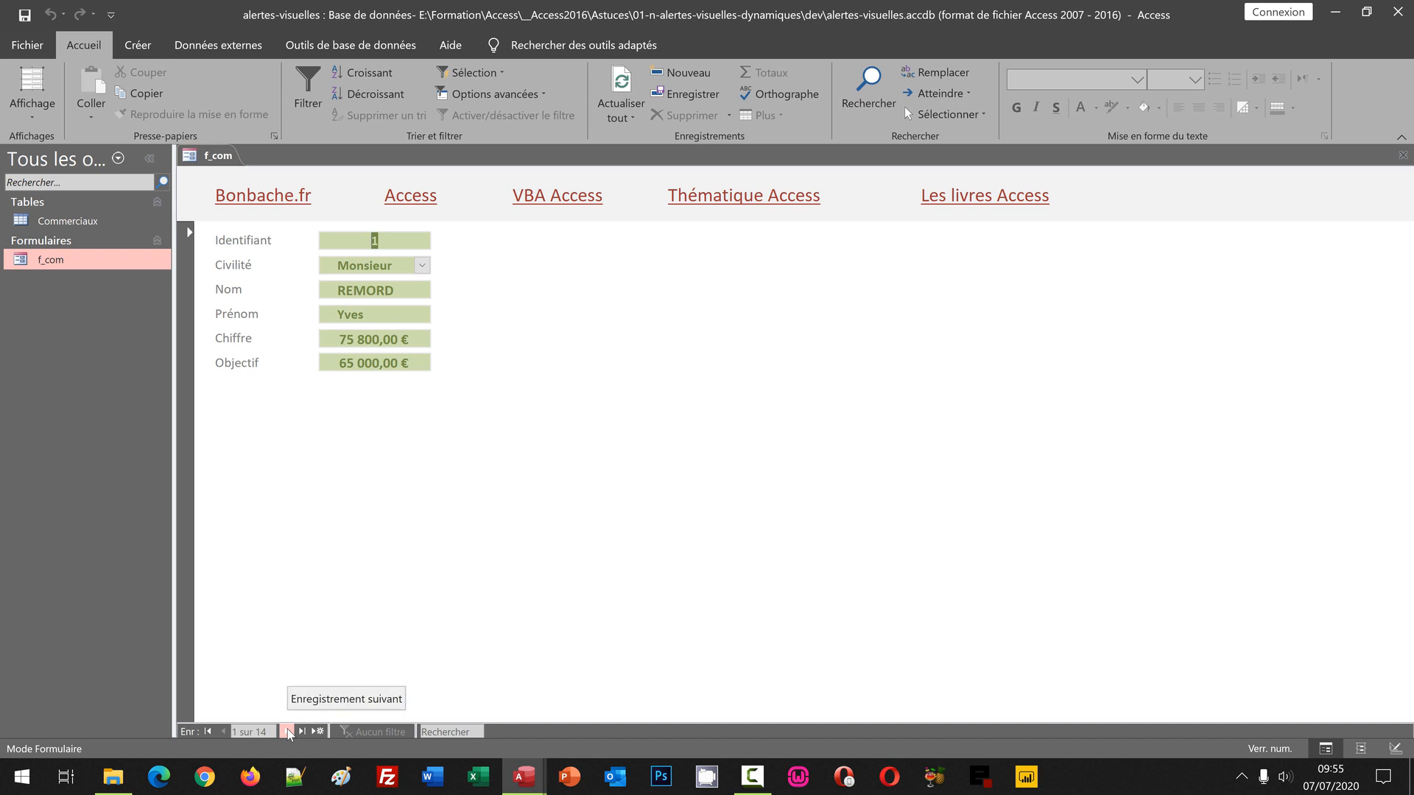
Browse the finished f_com form through to record 14, comparing each record's field colours with its Chiffre and Objectif amounts.
{"action": "left_click", "coordinate": [288, 731]}
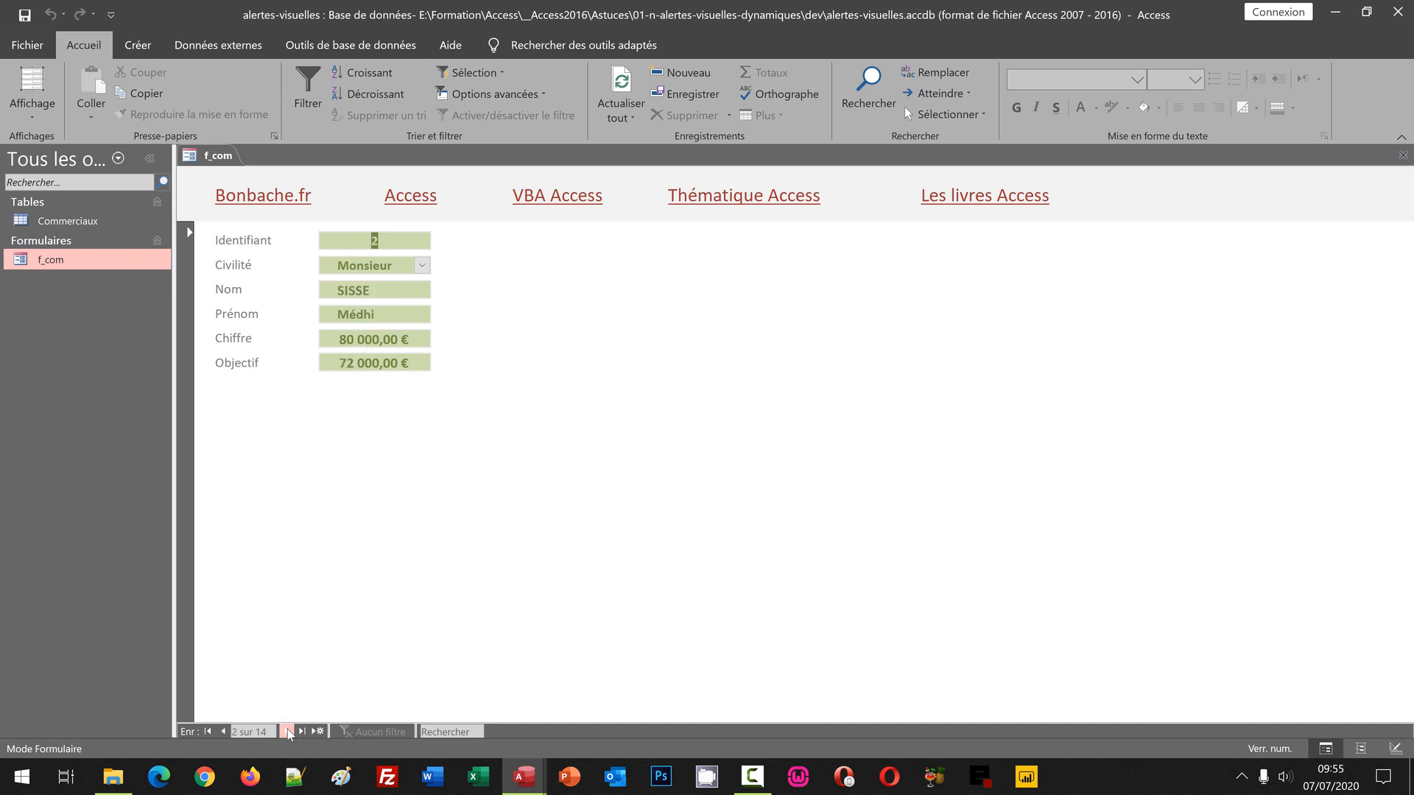
{"action": "left_click", "coordinate": [287, 731]}
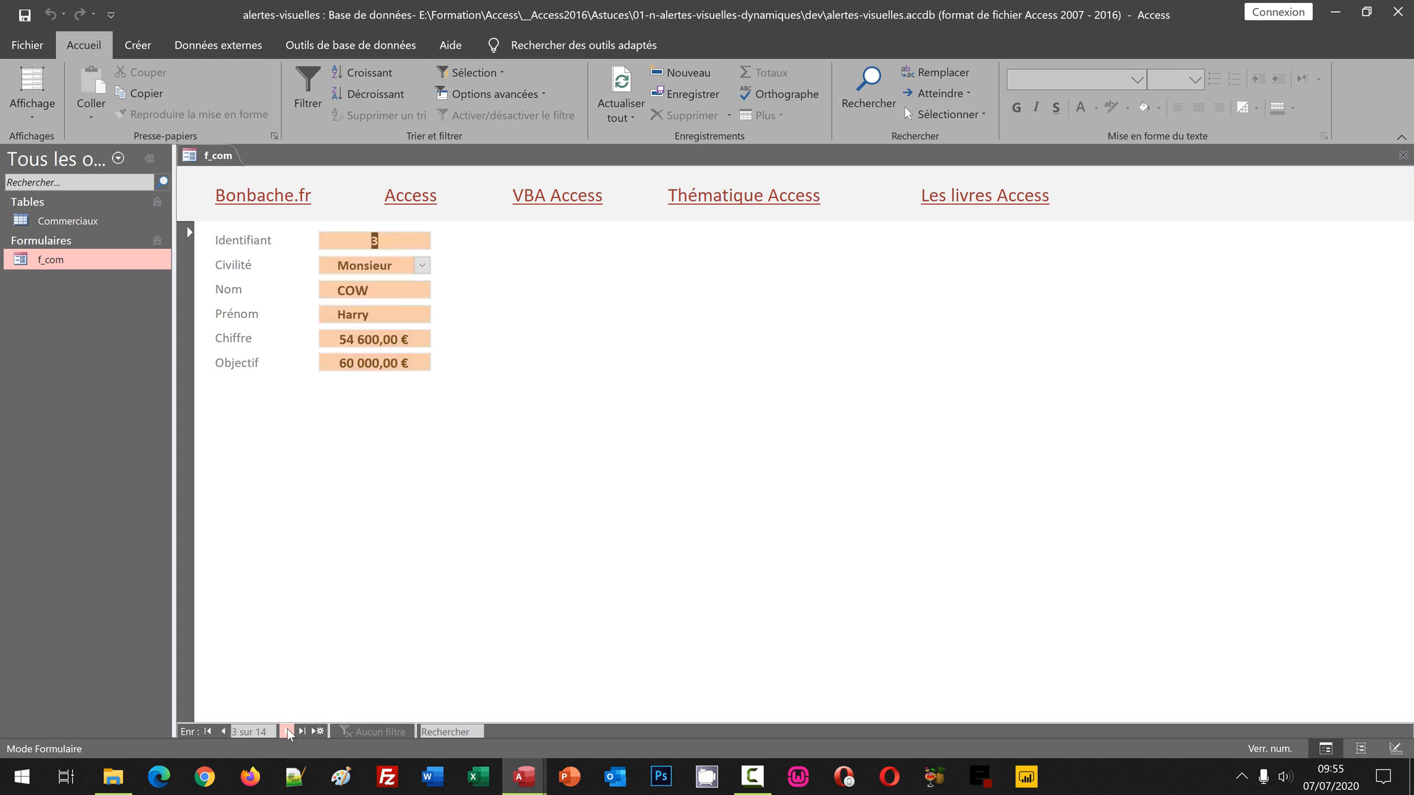
{"action": "left_click", "coordinate": [287, 731]}
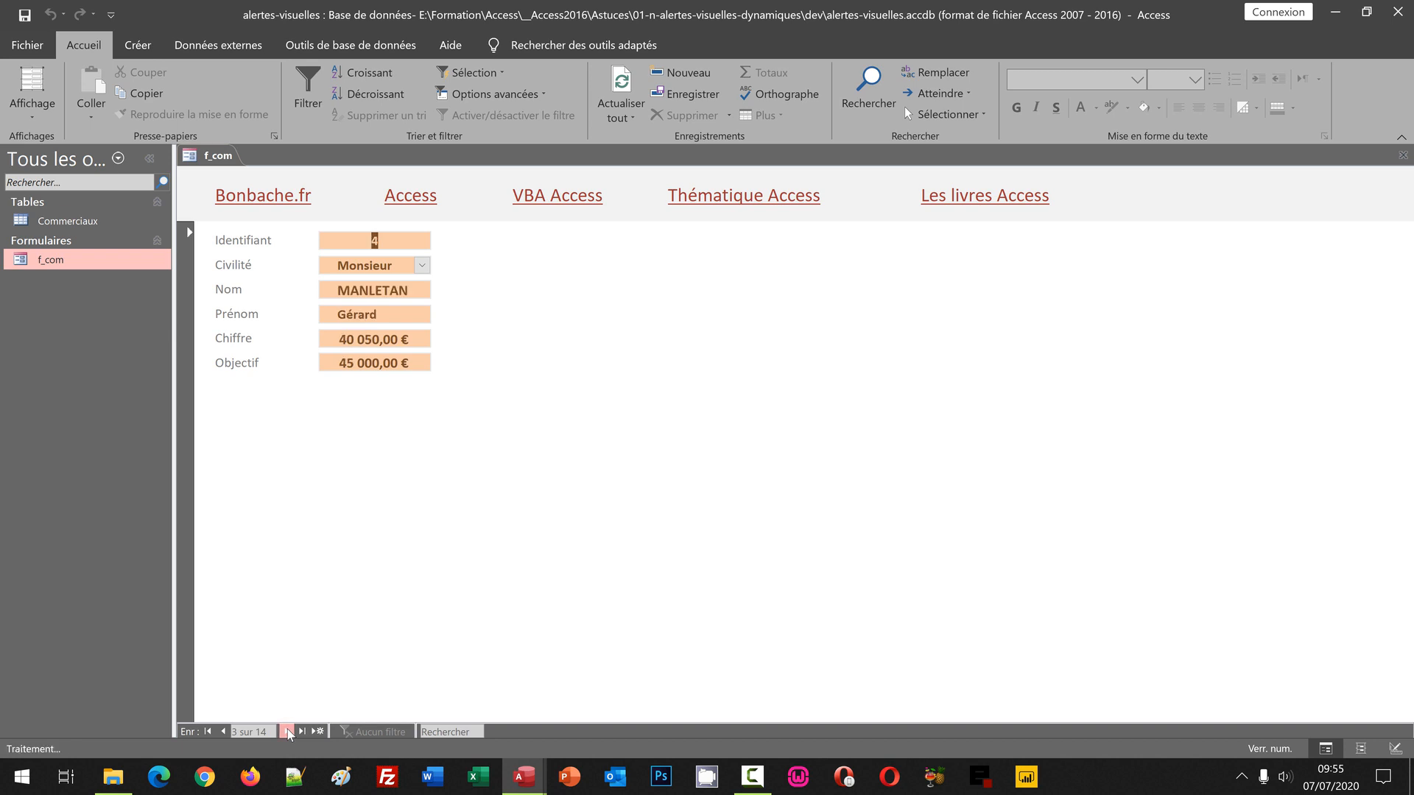
{"action": "left_click", "coordinate": [288, 731]}
{"action": "left_click", "coordinate": [287, 731]}
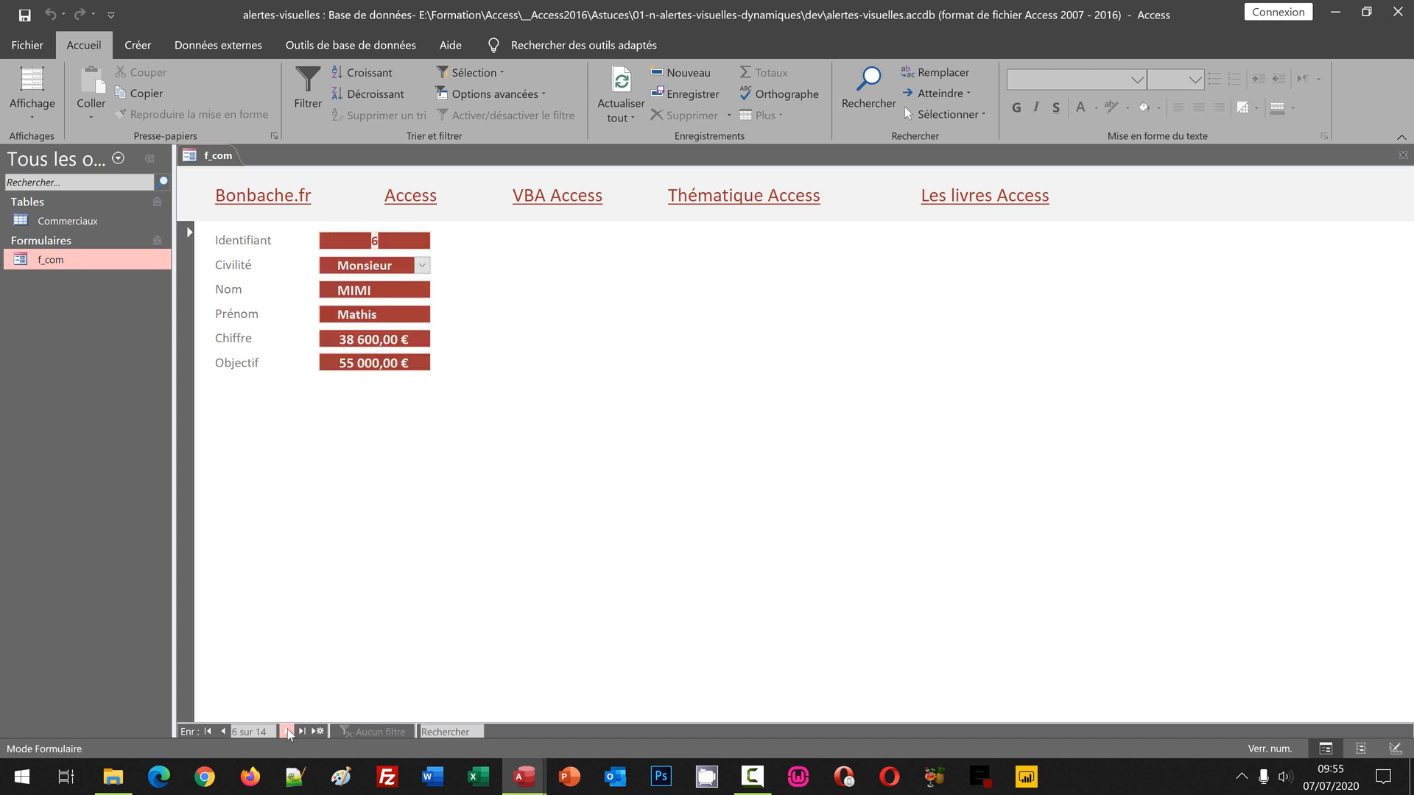
{"action": "left_click", "coordinate": [287, 731]}
{"action": "left_click", "coordinate": [288, 731]}
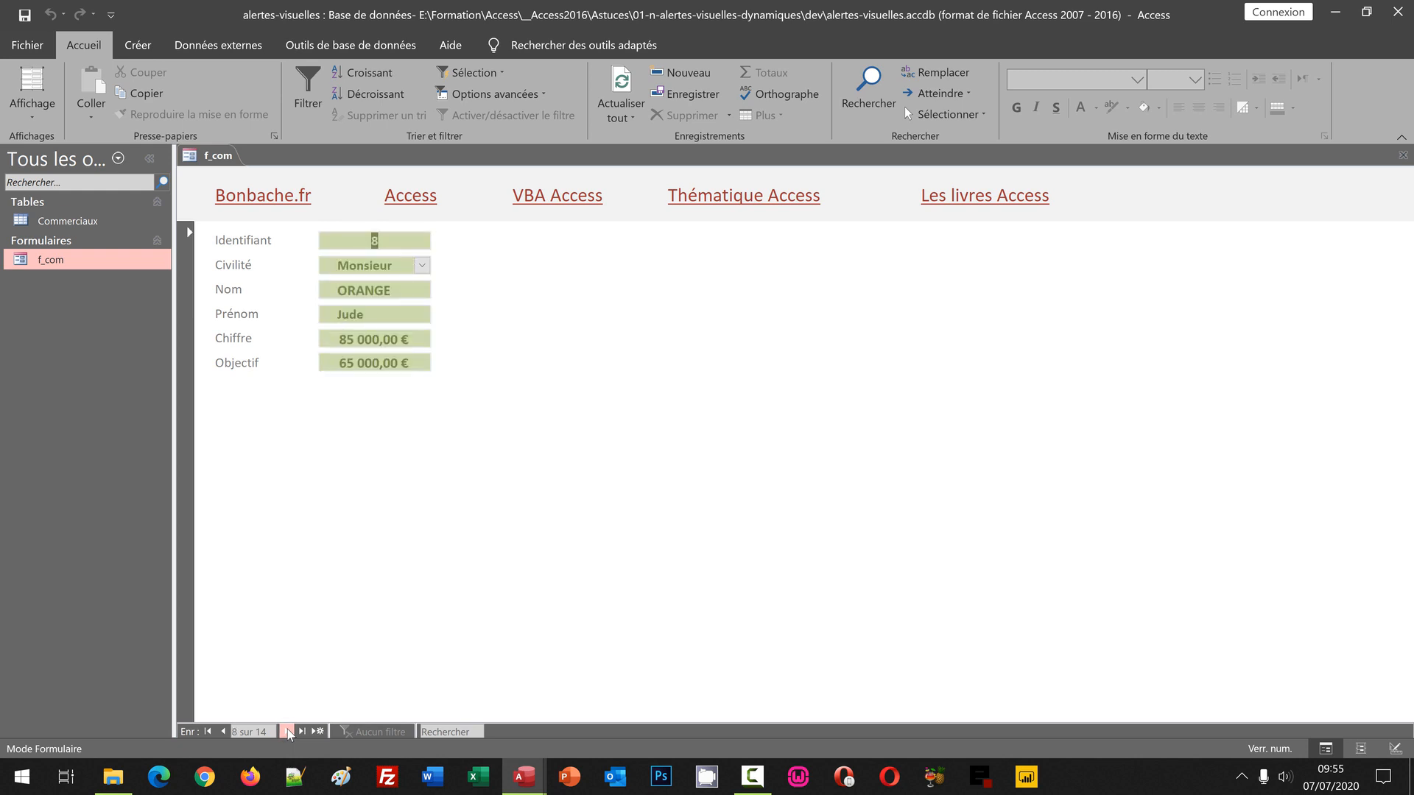
{"action": "left_click", "coordinate": [287, 731]}
{"action": "left_click", "coordinate": [288, 731]}
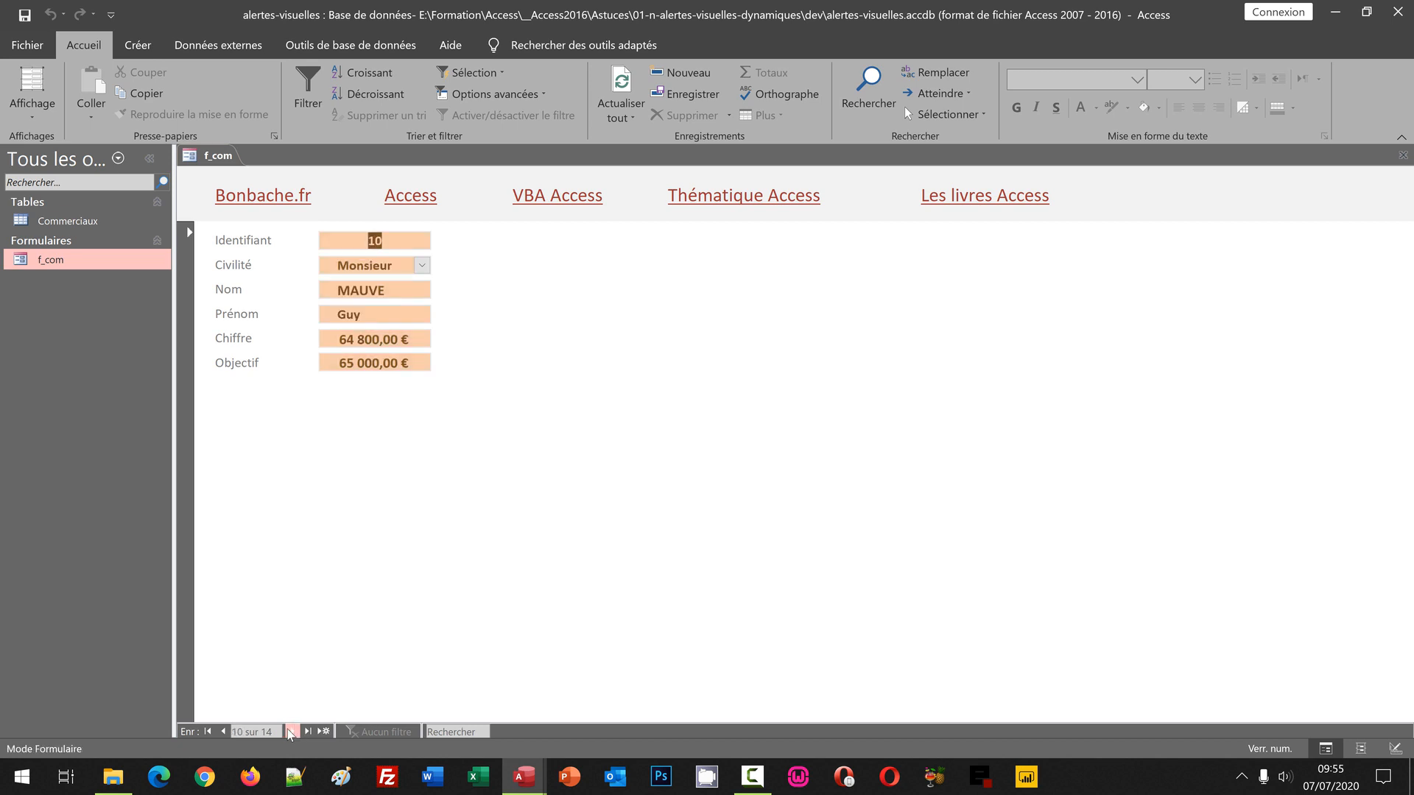
{"action": "left_click", "coordinate": [288, 731]}
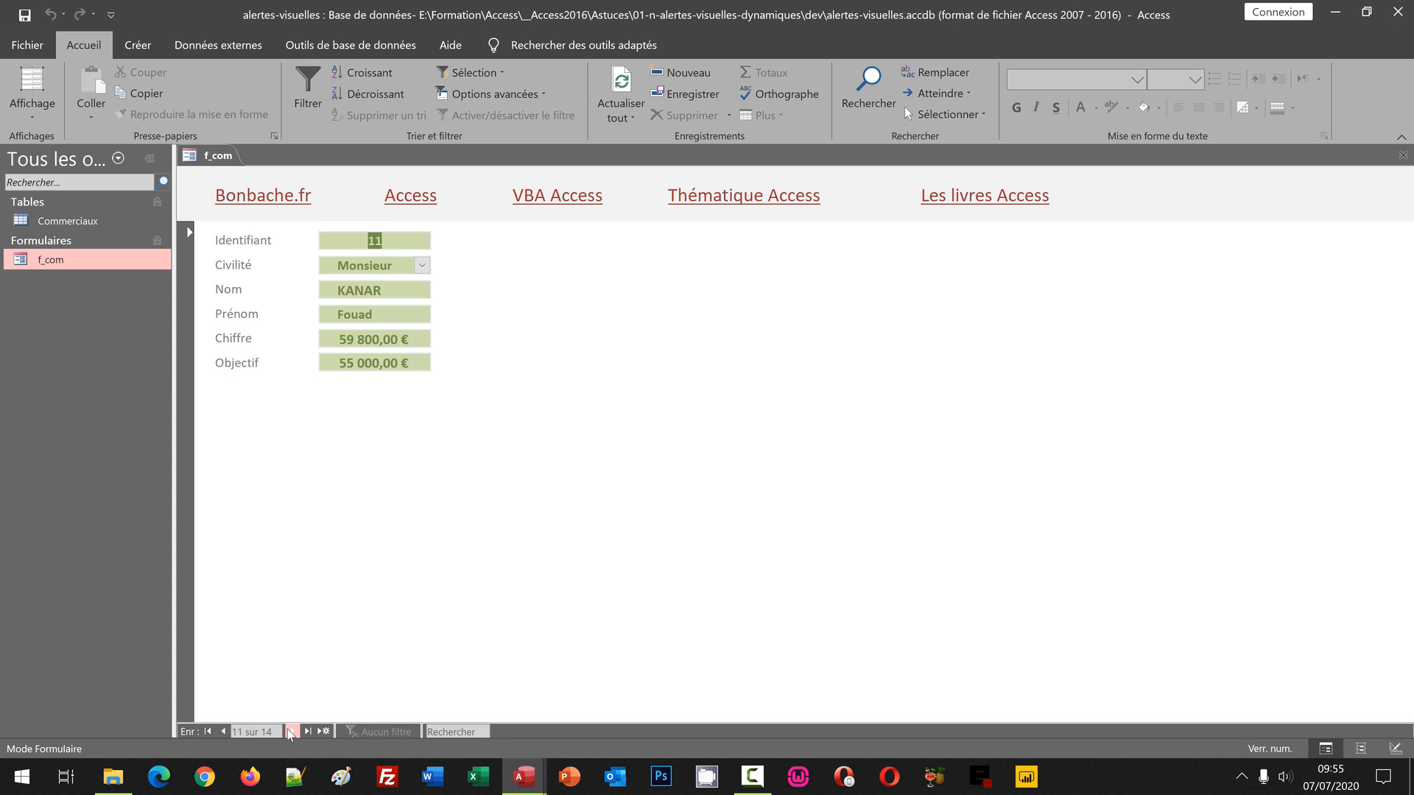
{"action": "left_click", "coordinate": [288, 731]}
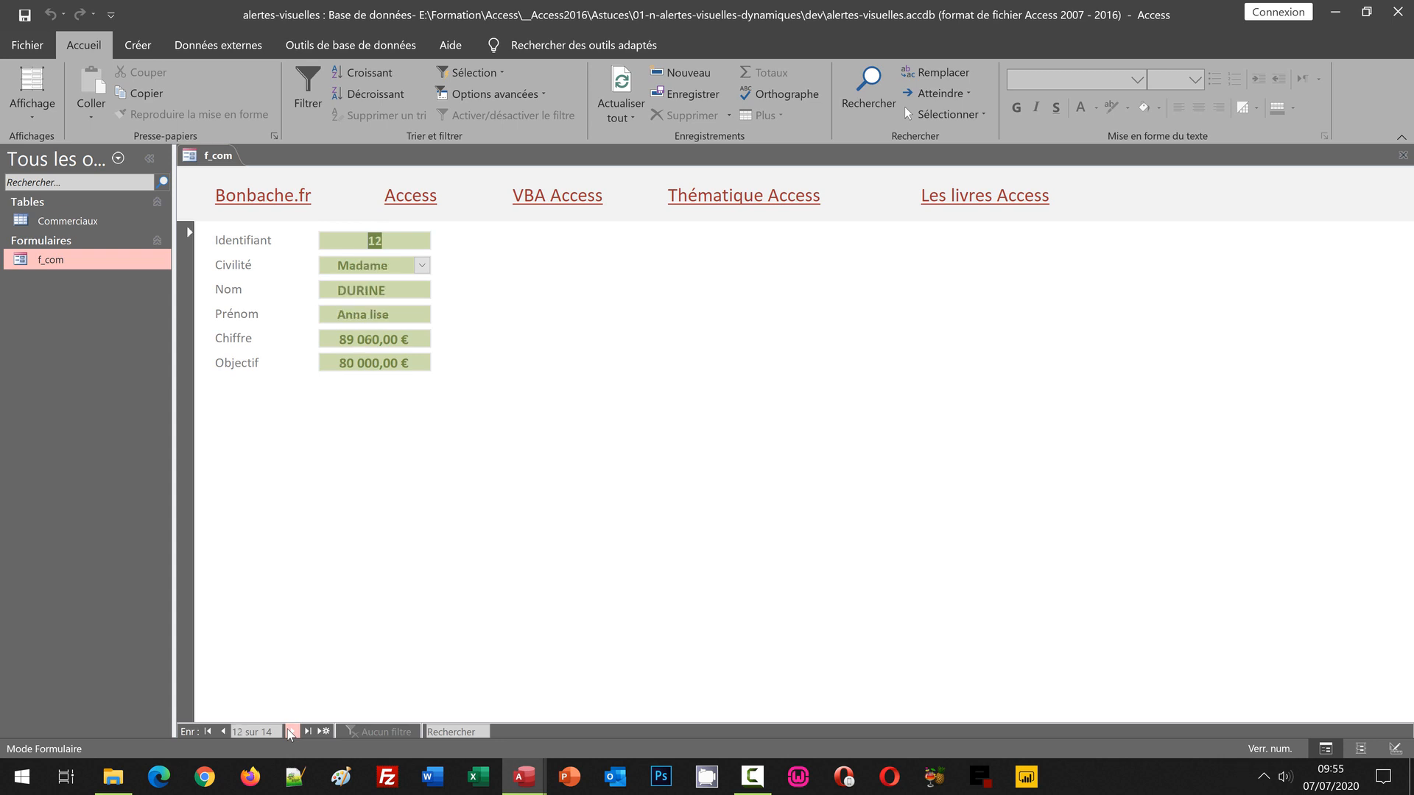
{"action": "left_click", "coordinate": [290, 732]}
{"action": "left_click", "coordinate": [290, 732]}
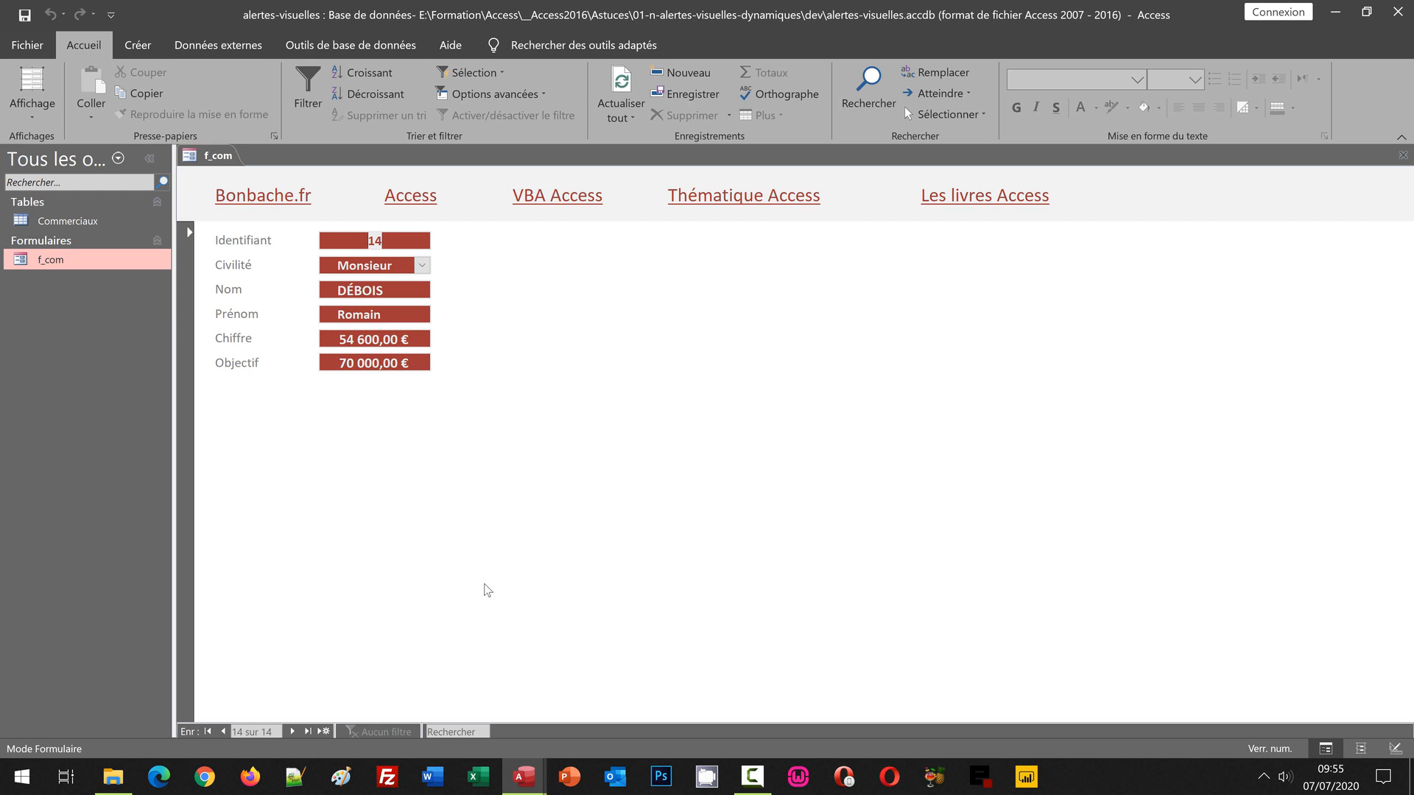
Switch to the alertes-visuelles database in the video folder and open its f_com form in Design view.
{"action": "mouse_move", "coordinate": [524, 774]}
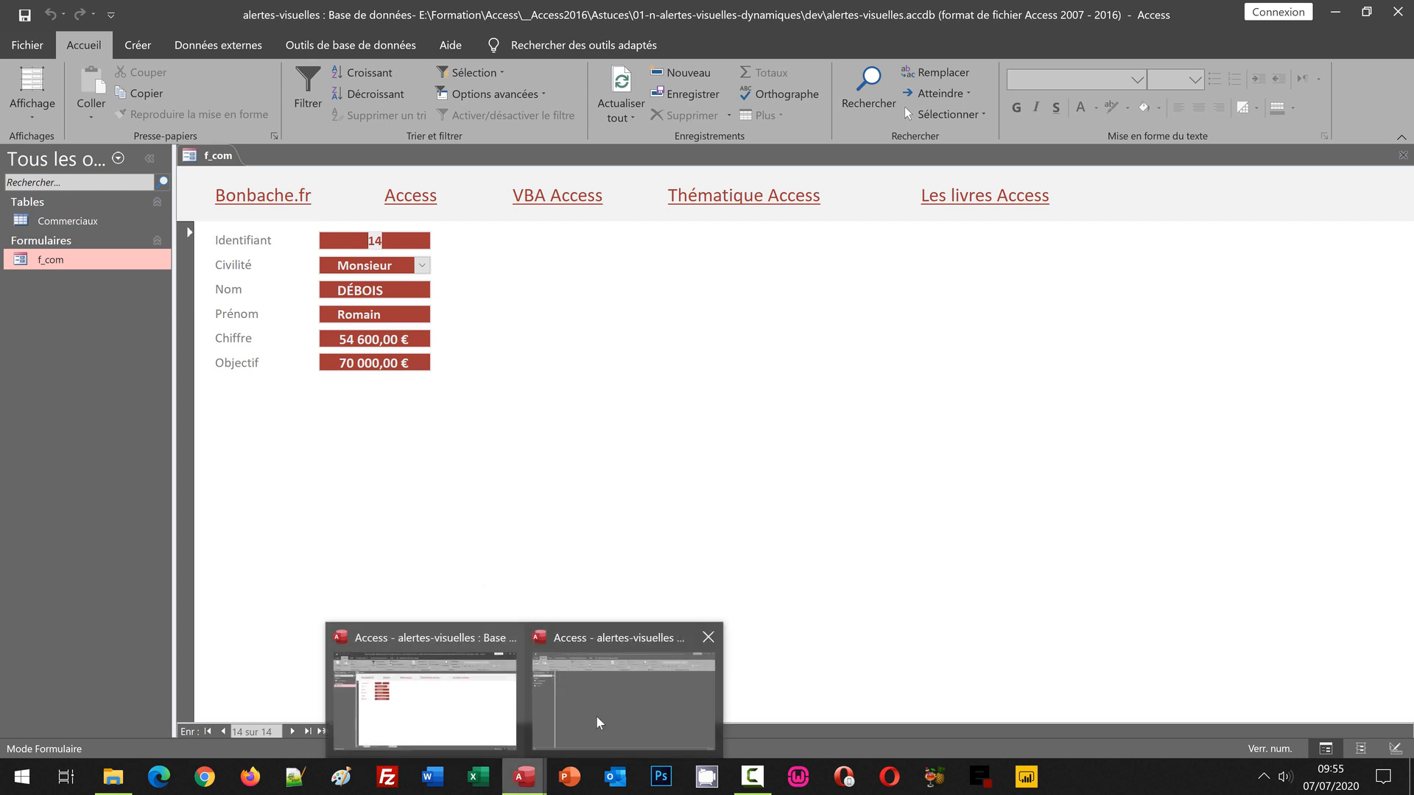
{"action": "left_click", "coordinate": [599, 723]}
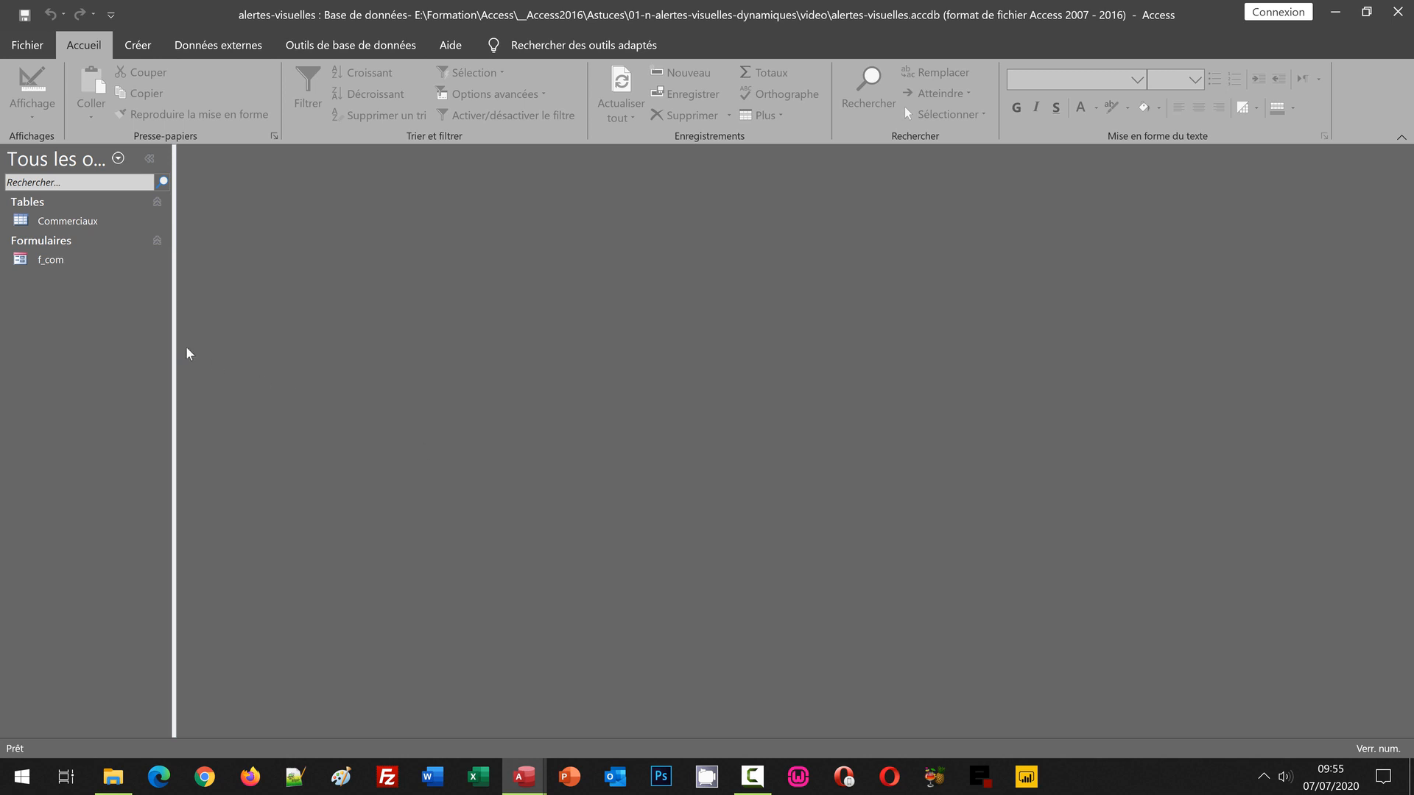
{"action": "left_click", "coordinate": [43, 261]}
{"action": "double_click", "coordinate": [42, 261]}
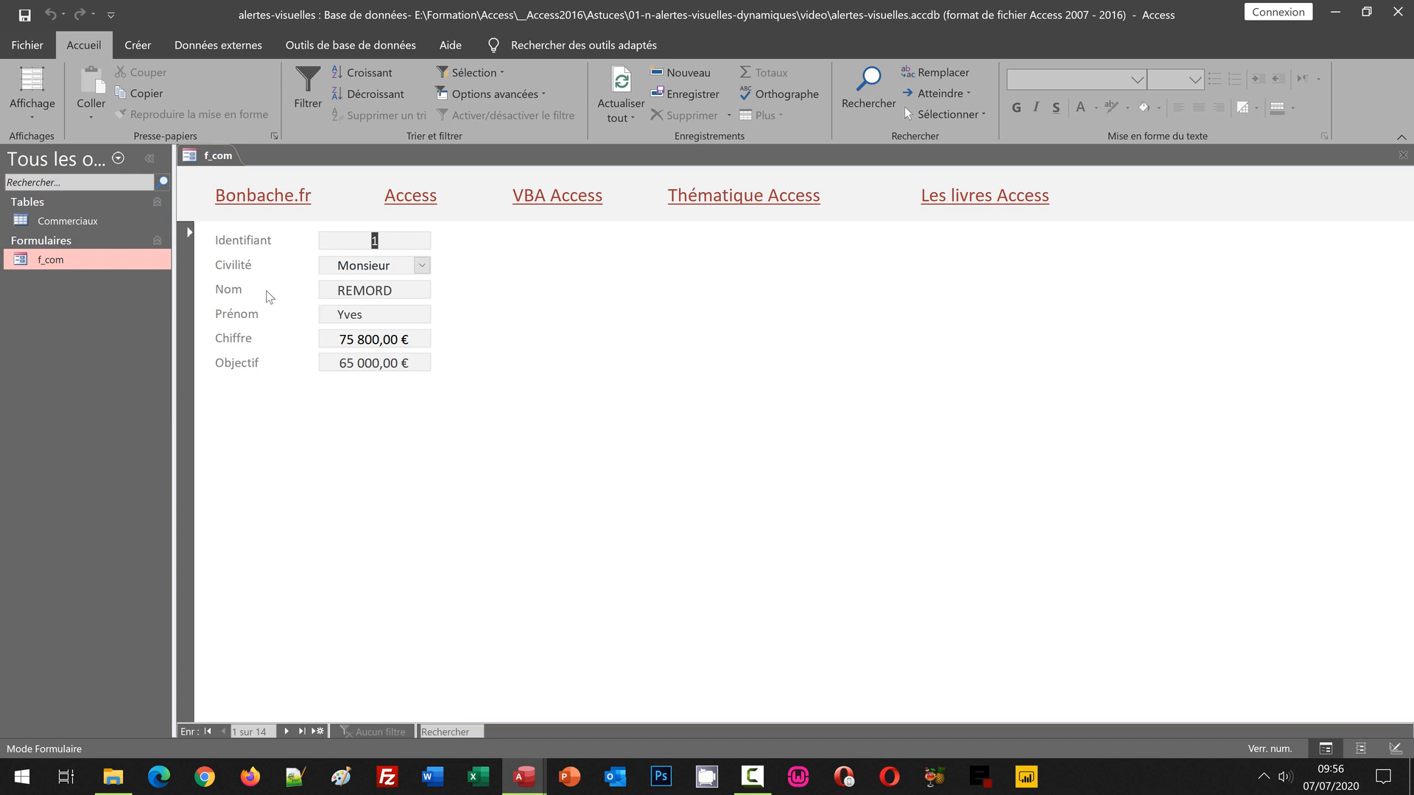
{"action": "left_click", "coordinate": [32, 114]}
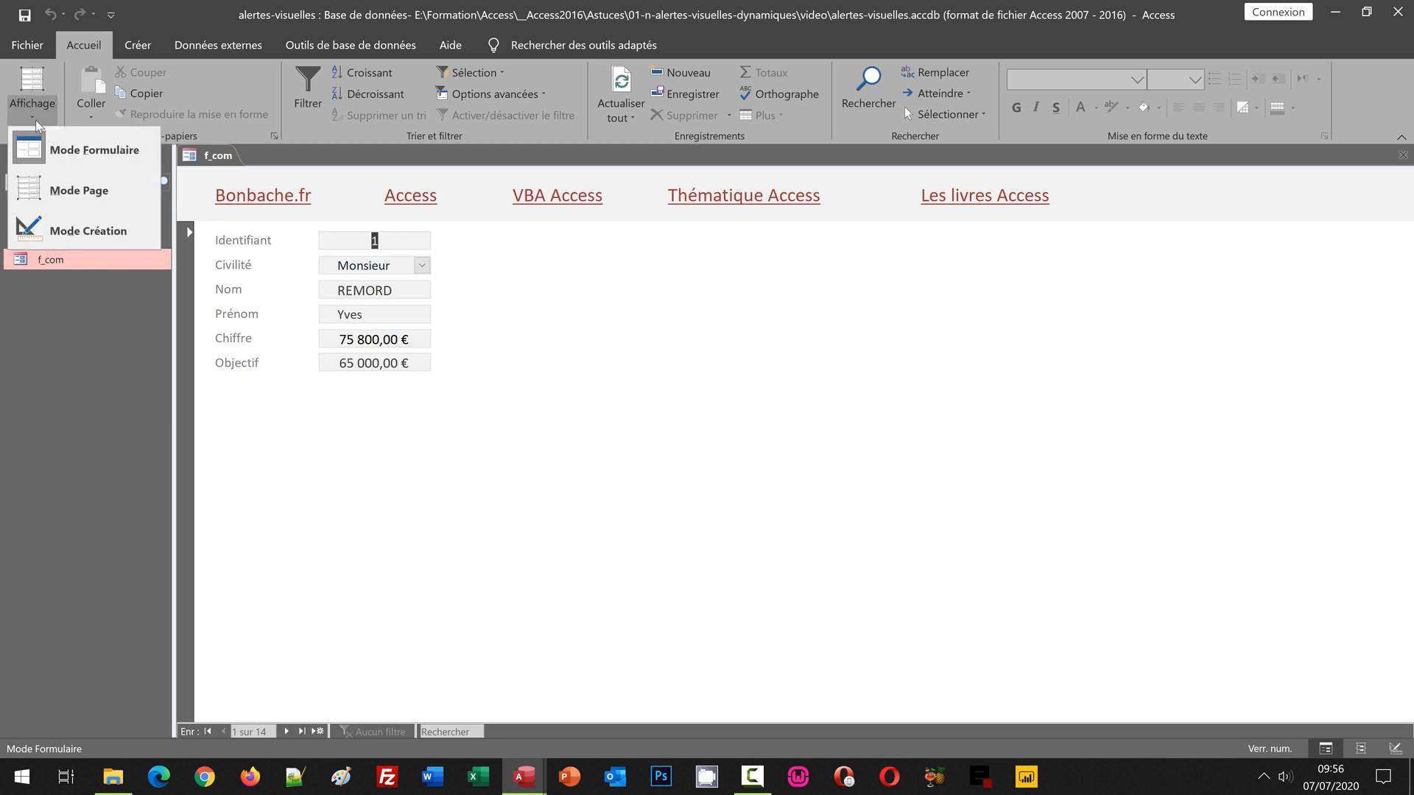
{"action": "left_click", "coordinate": [55, 230]}
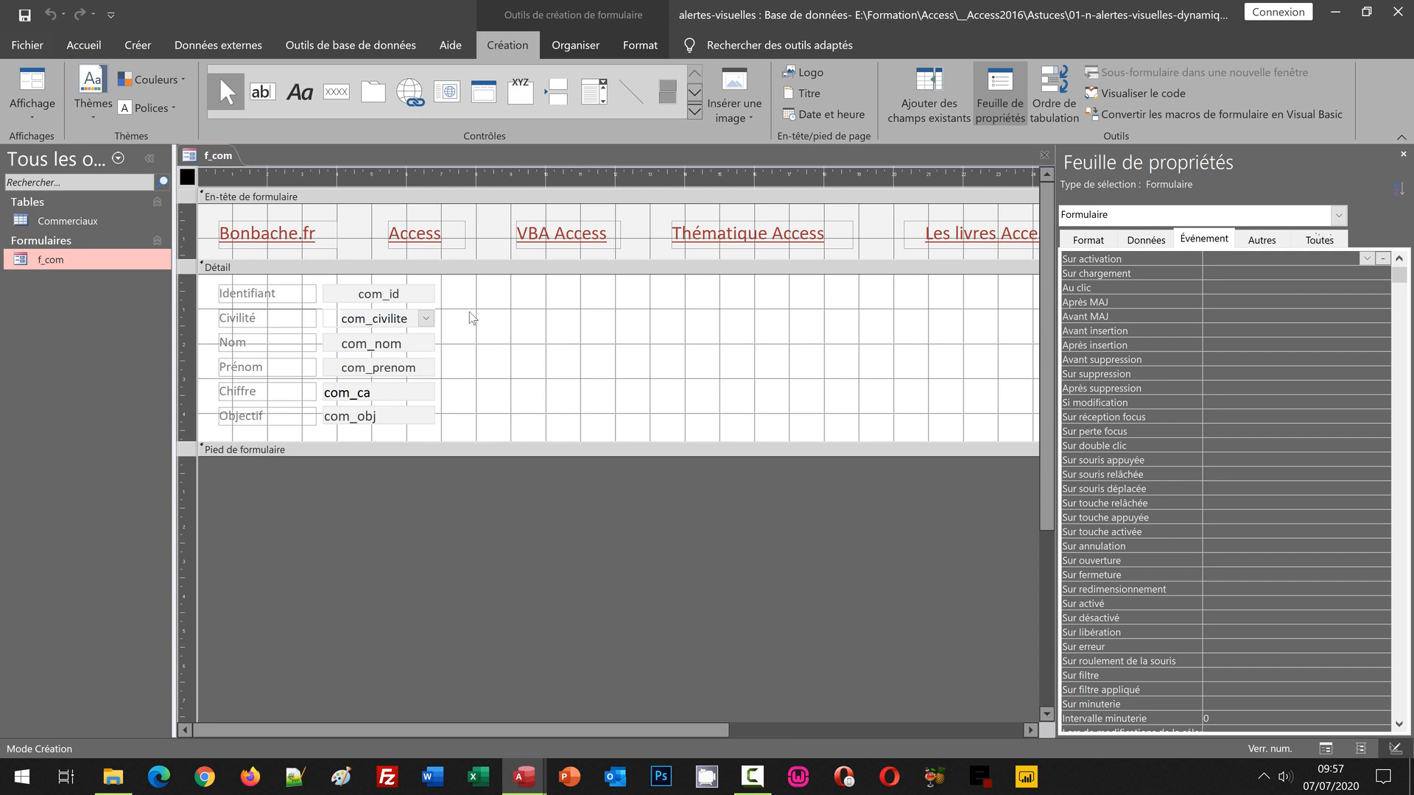
Start a new conditional formatting rule of type Expression for all six data fields from com_id to com_obj in the Detail section.
{"action": "left_click_drag", "start_coordinate": [463, 285], "coordinate": [372, 436]}
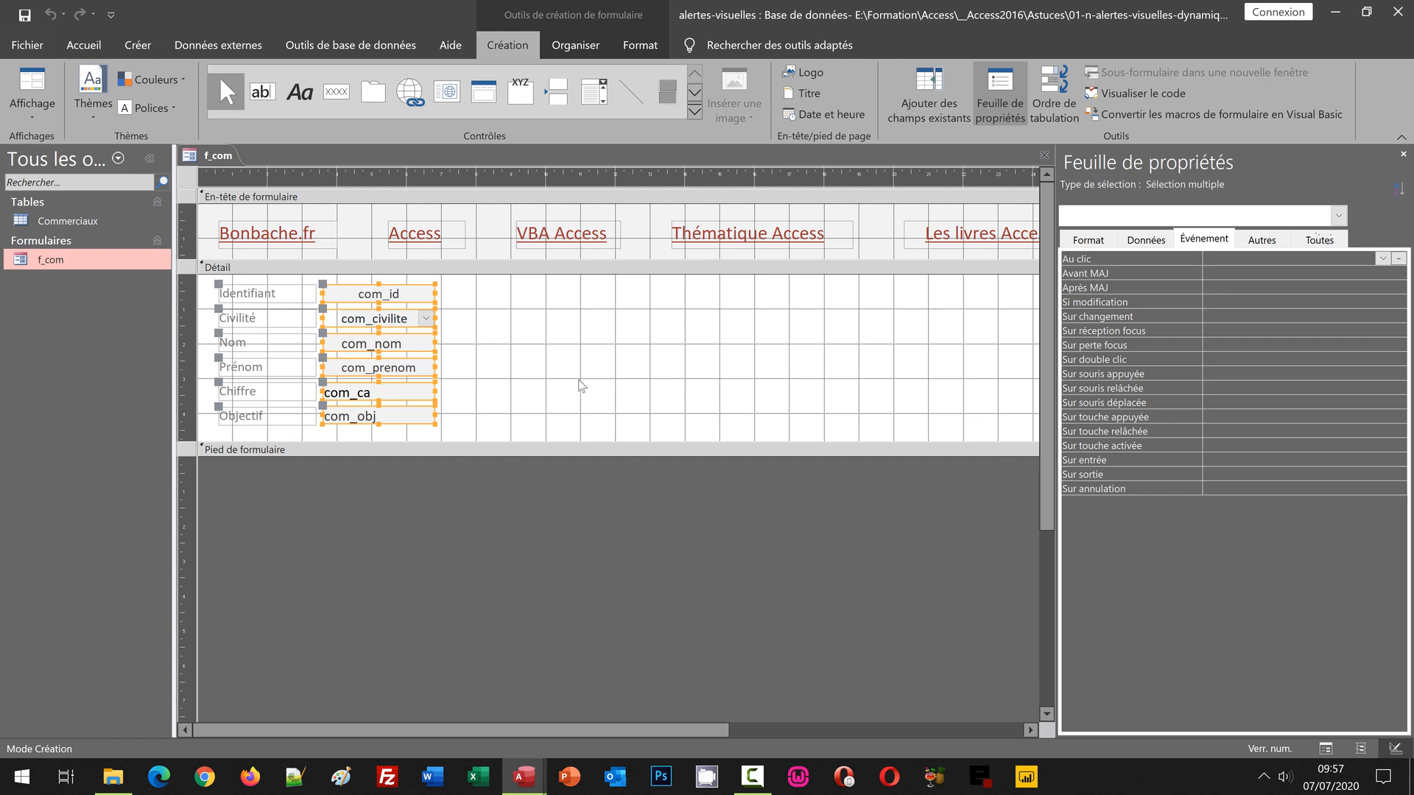
{"action": "left_click", "coordinate": [629, 46]}
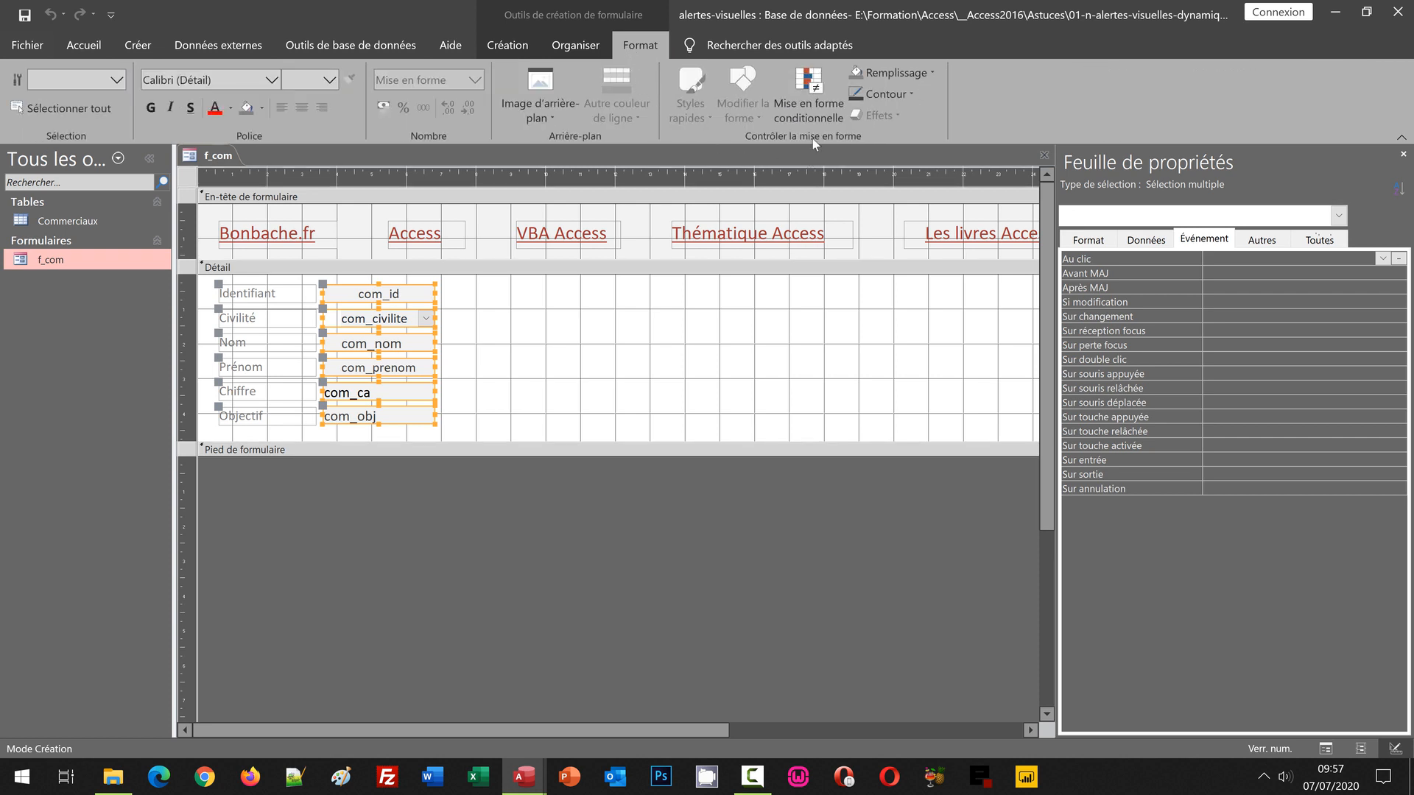
{"action": "left_click", "coordinate": [814, 91]}
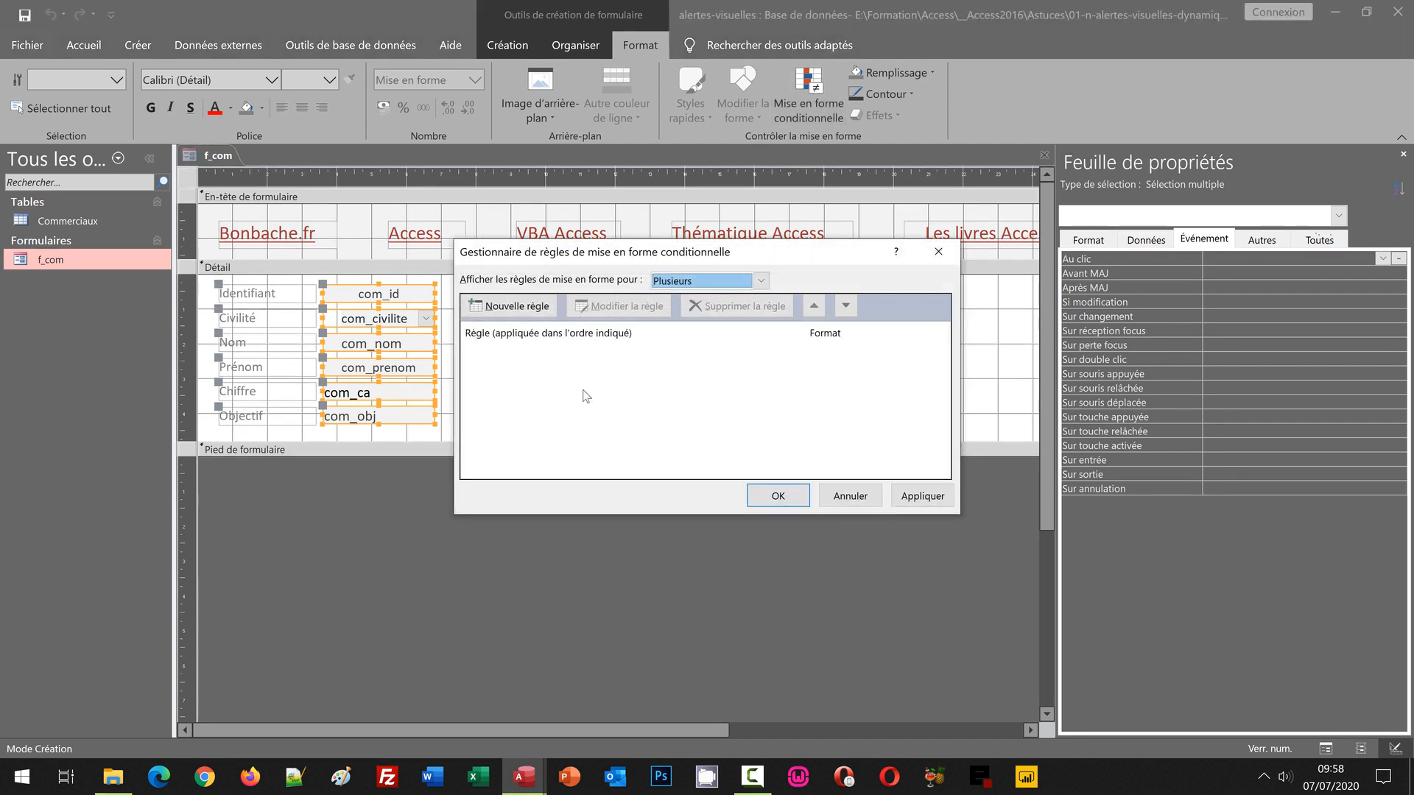
{"action": "left_click", "coordinate": [510, 308]}
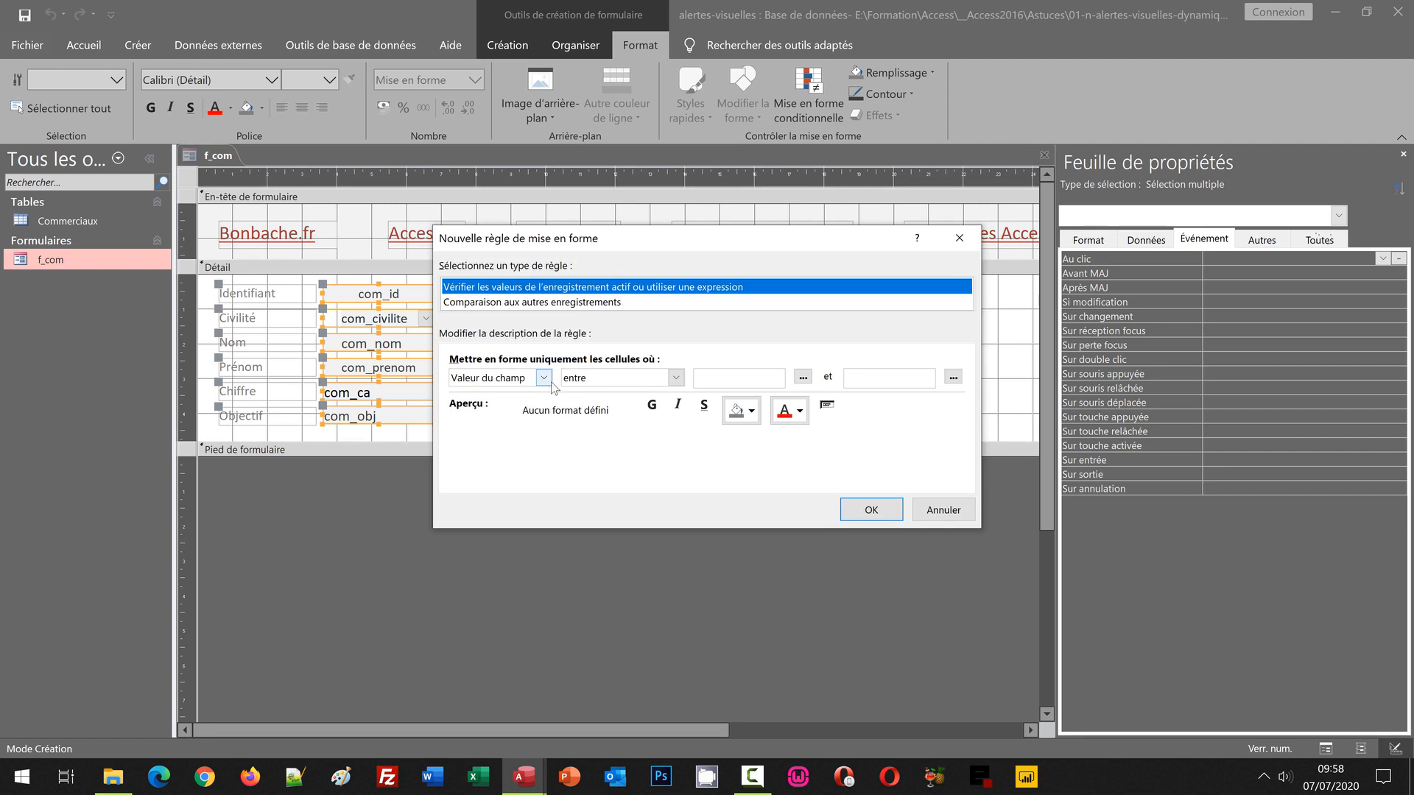
{"action": "left_click", "coordinate": [544, 378]}
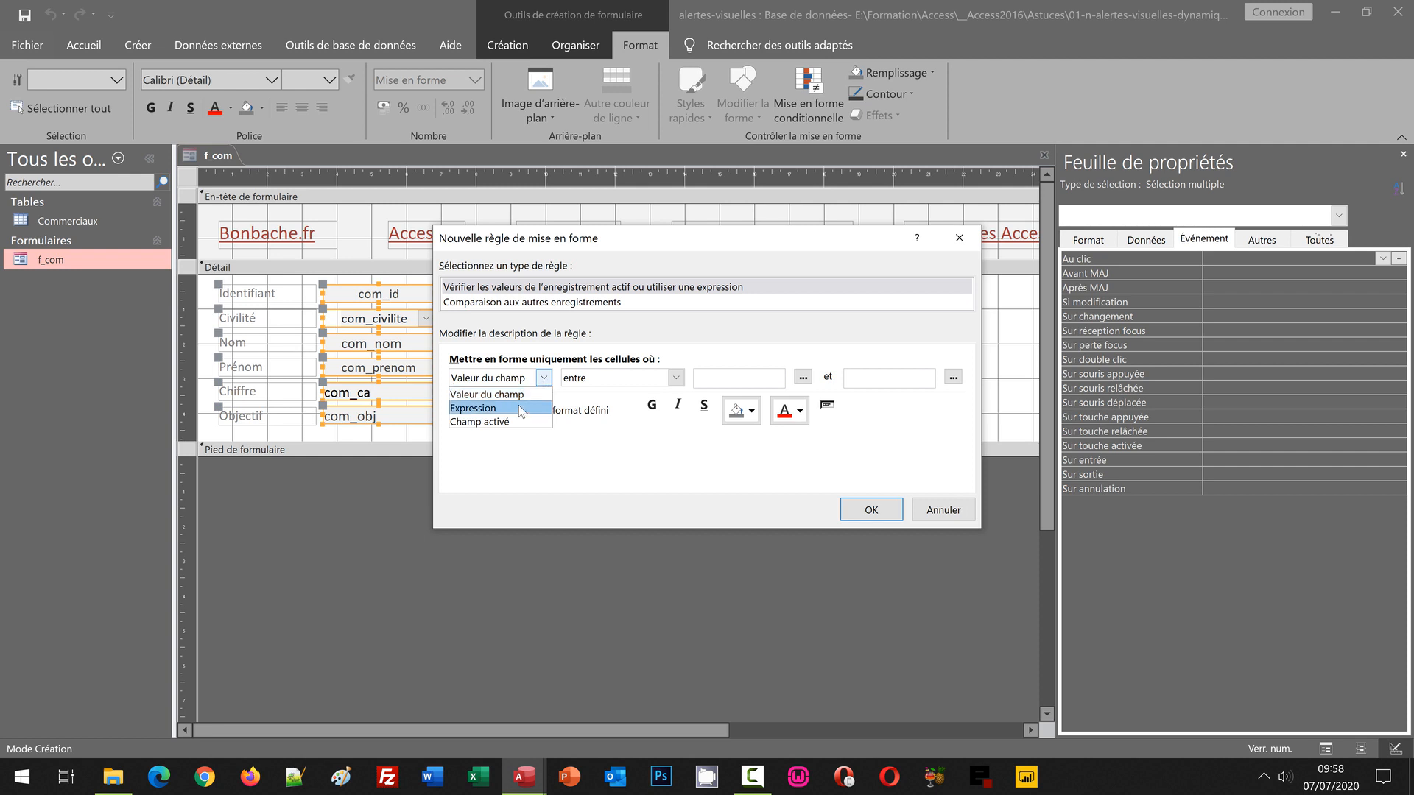
{"action": "left_click", "coordinate": [521, 410]}
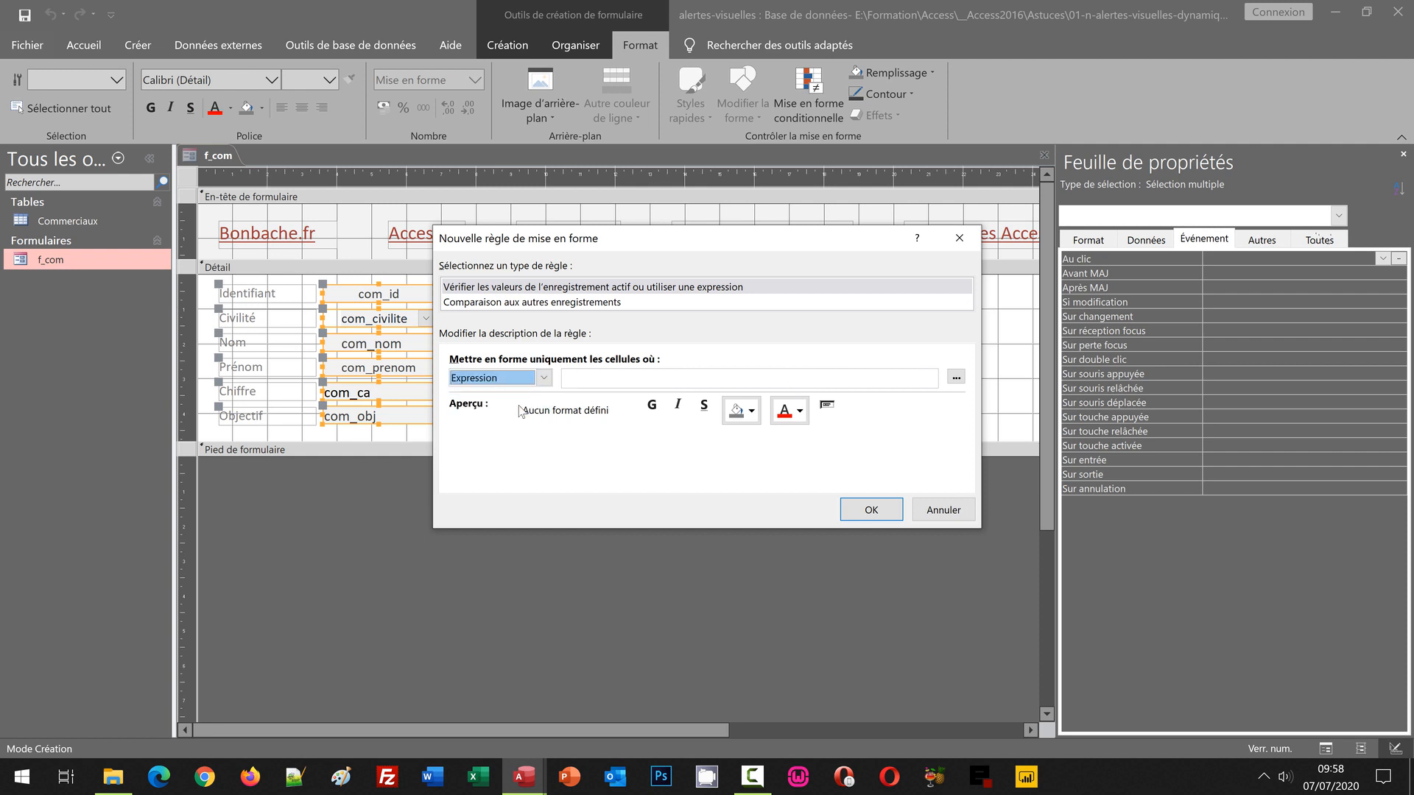
Enter [com_ca]<0,8*[com_obj] as the rule's expression.
{"action": "left_click", "coordinate": [575, 378]}
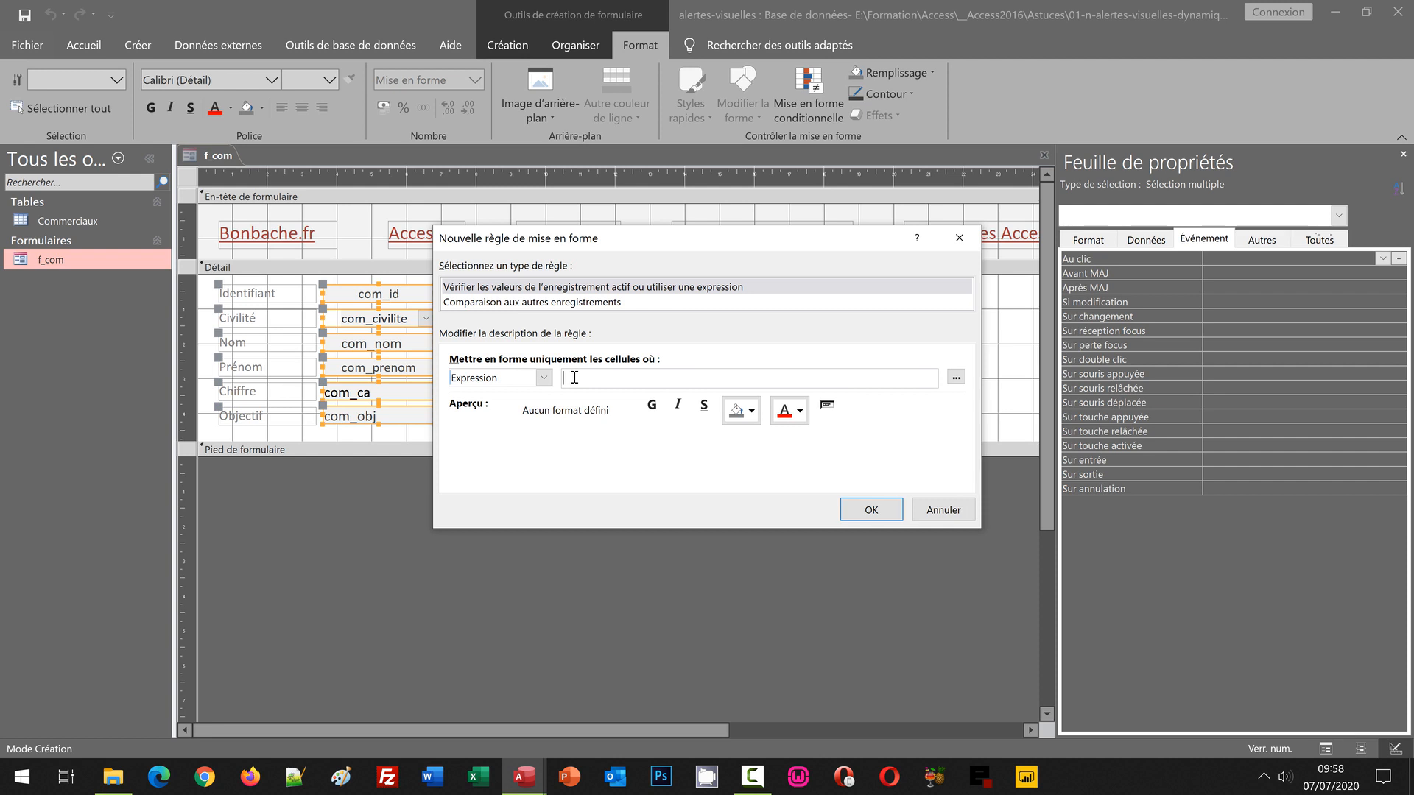
{"action": "type", "text": "["}
{"action": "type", "text": "m_ca"}
{"action": "type", "text": "]"}
{"action": "type", "text": "<"}
{"action": "type", "text": "0"}
{"action": "type", "text": ","}
{"action": "type", "text": "8"}
{"action": "type", "text": "["}
{"action": "type", "text": "*"}
{"action": "type", "text": "["}
{"action": "type", "text": "com_"}
{"action": "type", "text": "obj"}
Format this rule with a dark red fill and bold, very light grey text, and confirm the rule.
{"action": "left_click", "coordinate": [744, 410]}
{"action": "left_click", "coordinate": [734, 570]}
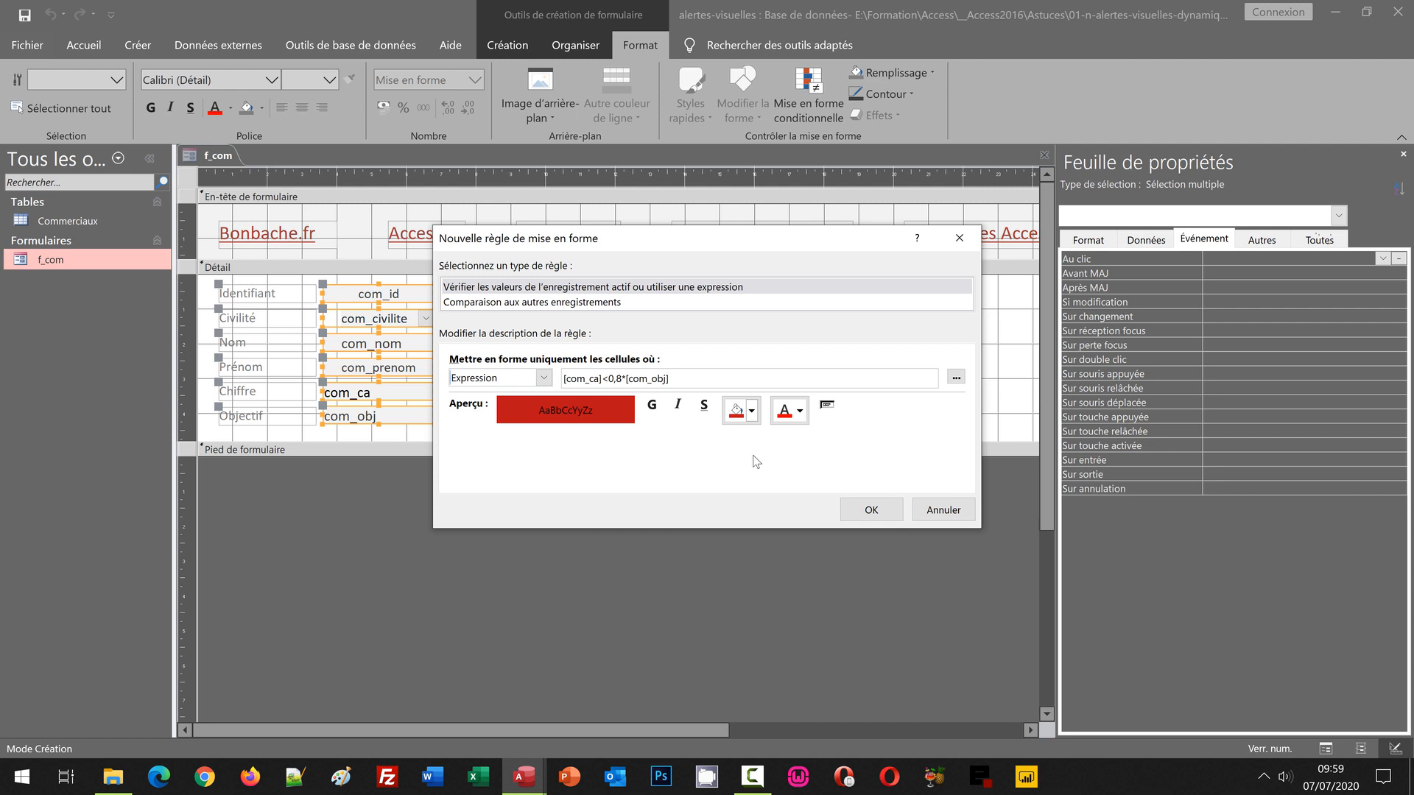
{"action": "left_click", "coordinate": [799, 411]}
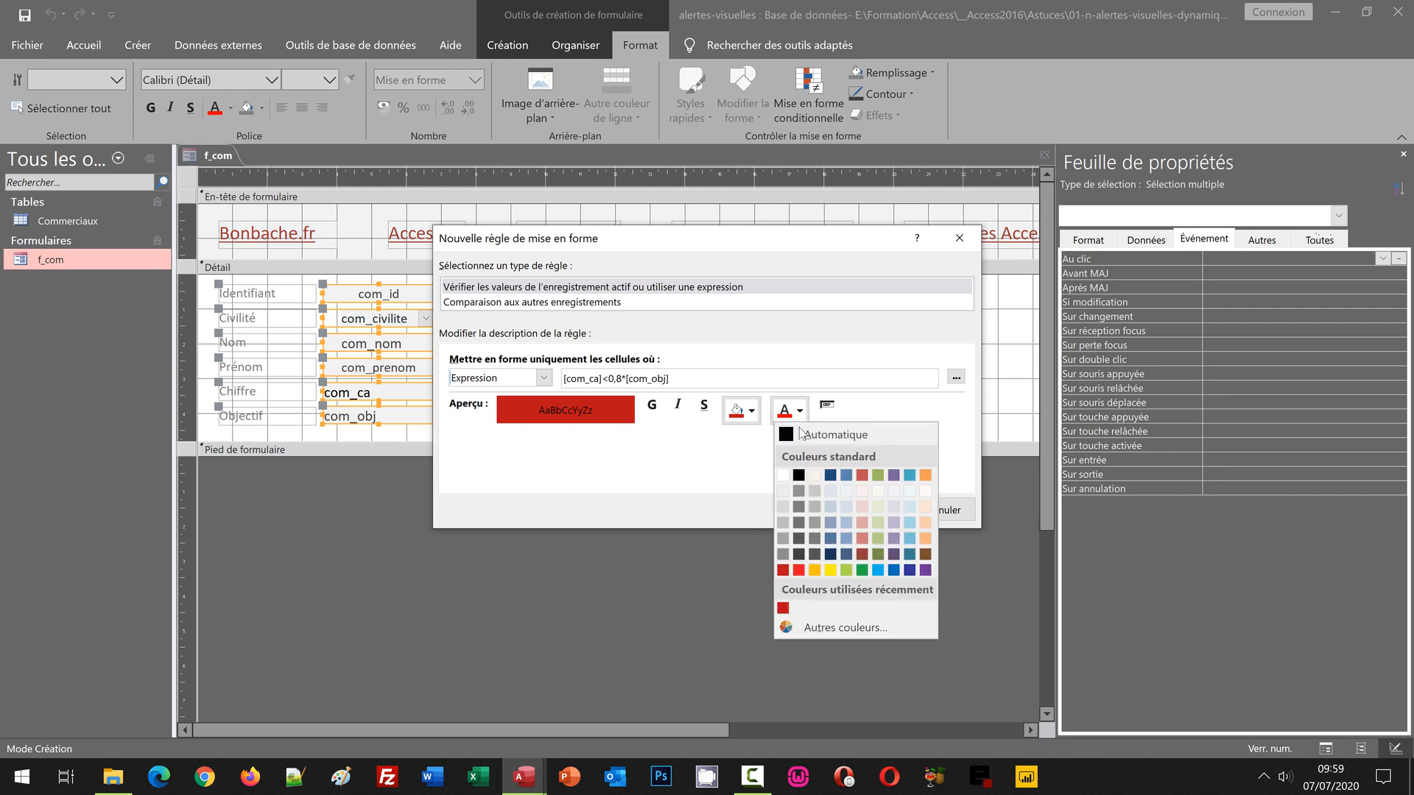
{"action": "left_click", "coordinate": [785, 492]}
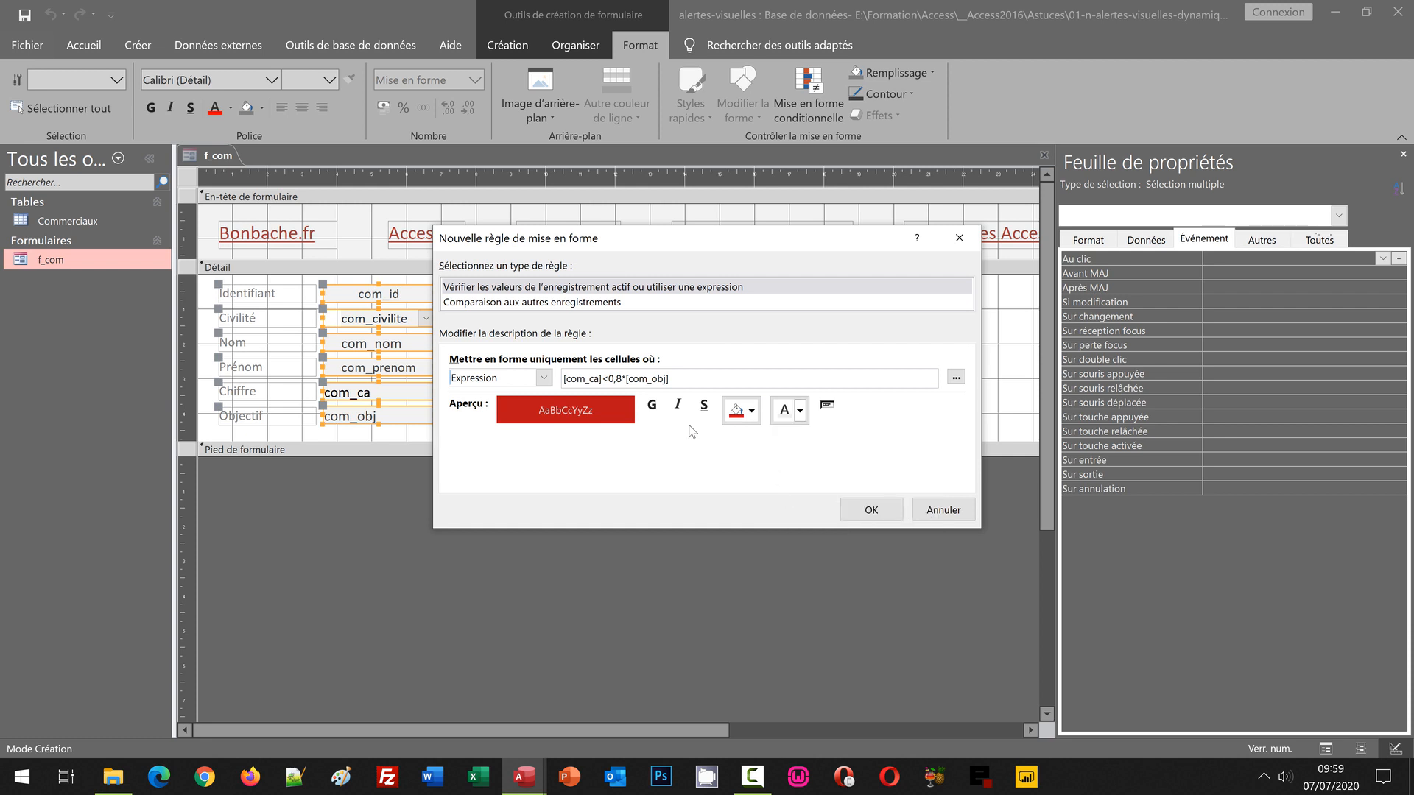
{"action": "left_click", "coordinate": [653, 406]}
{"action": "left_click", "coordinate": [871, 510]}
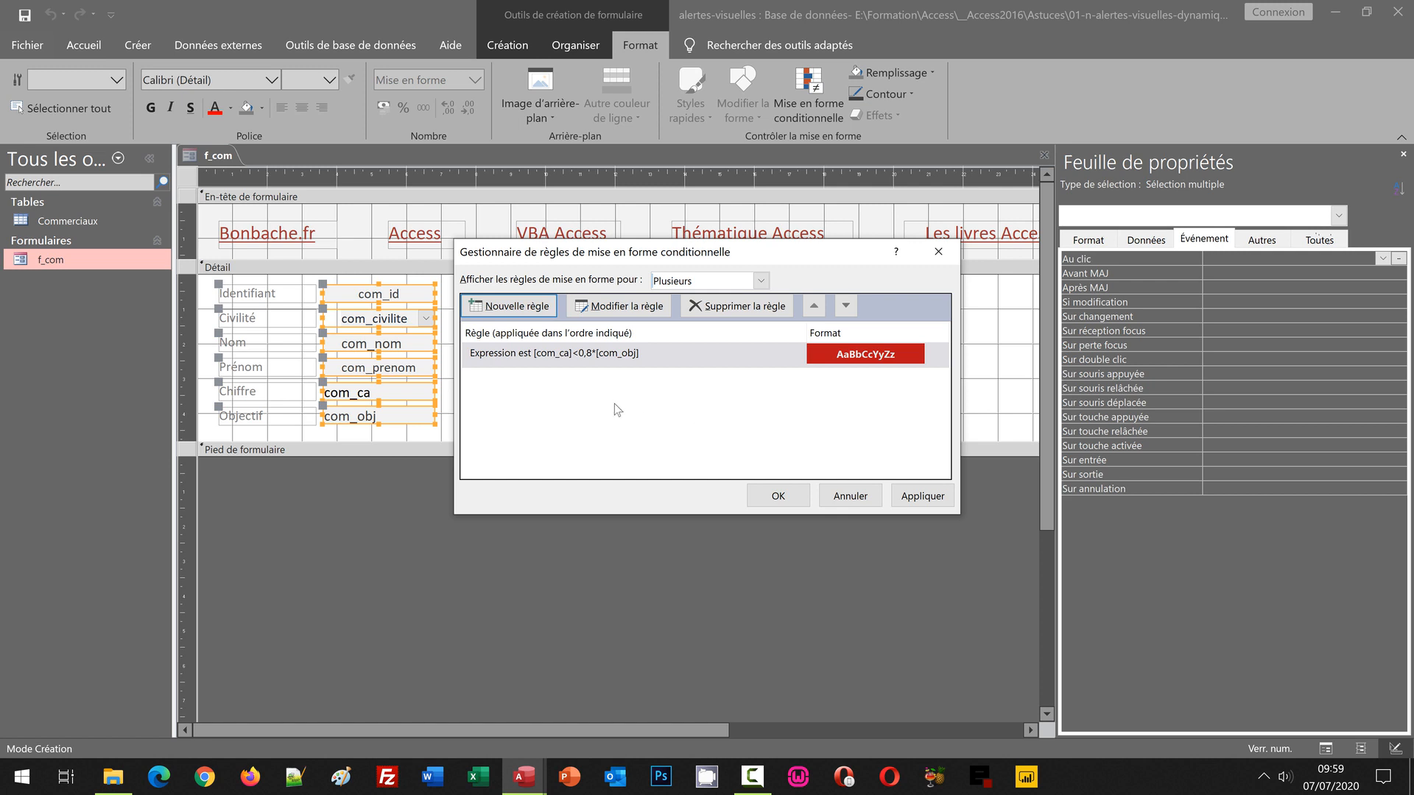
Create a second rule of type Expression with the condition [com_ca]<[com_obj], and copy that expression.
{"action": "left_click", "coordinate": [518, 310]}
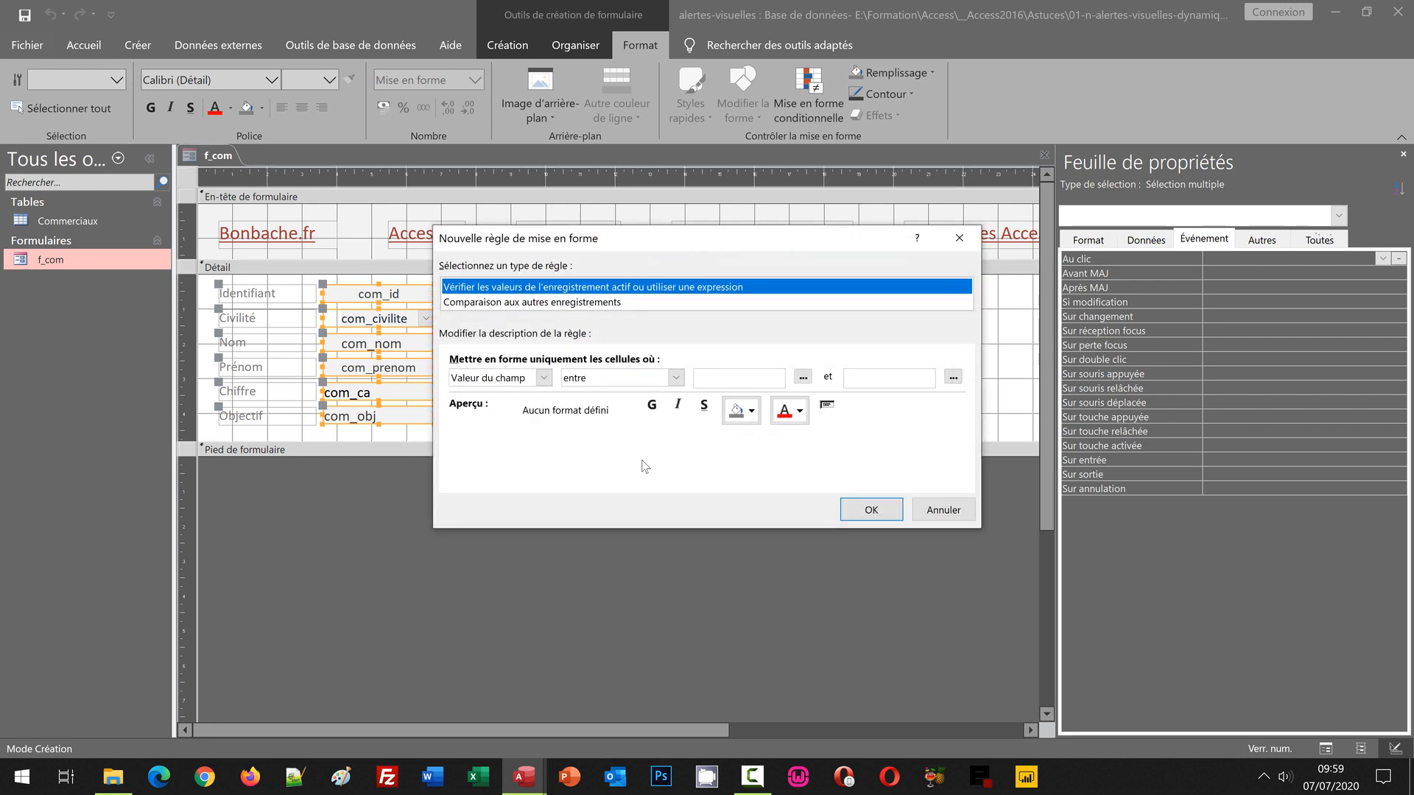
{"action": "left_click", "coordinate": [544, 377]}
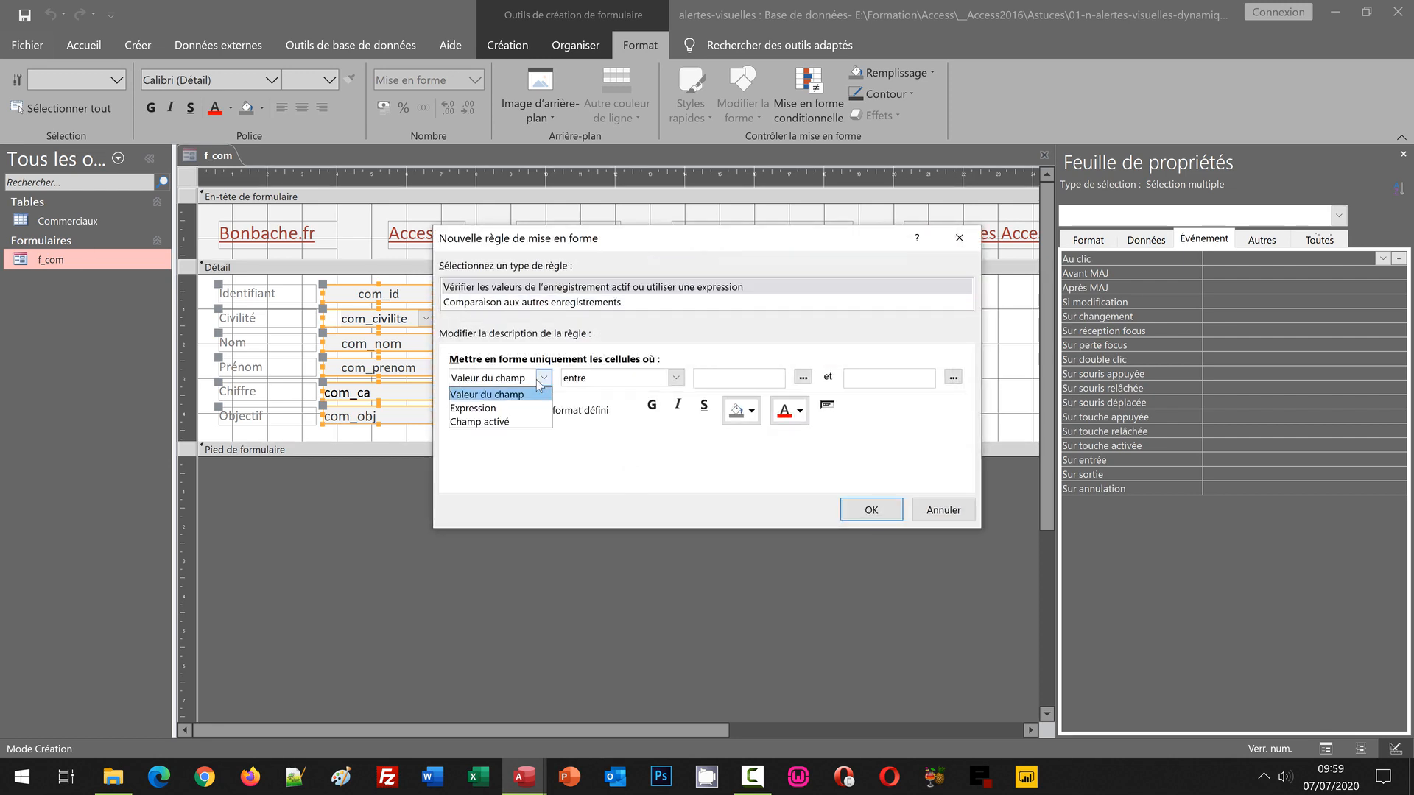
{"action": "left_click", "coordinate": [486, 404]}
{"action": "left_click", "coordinate": [582, 382]}
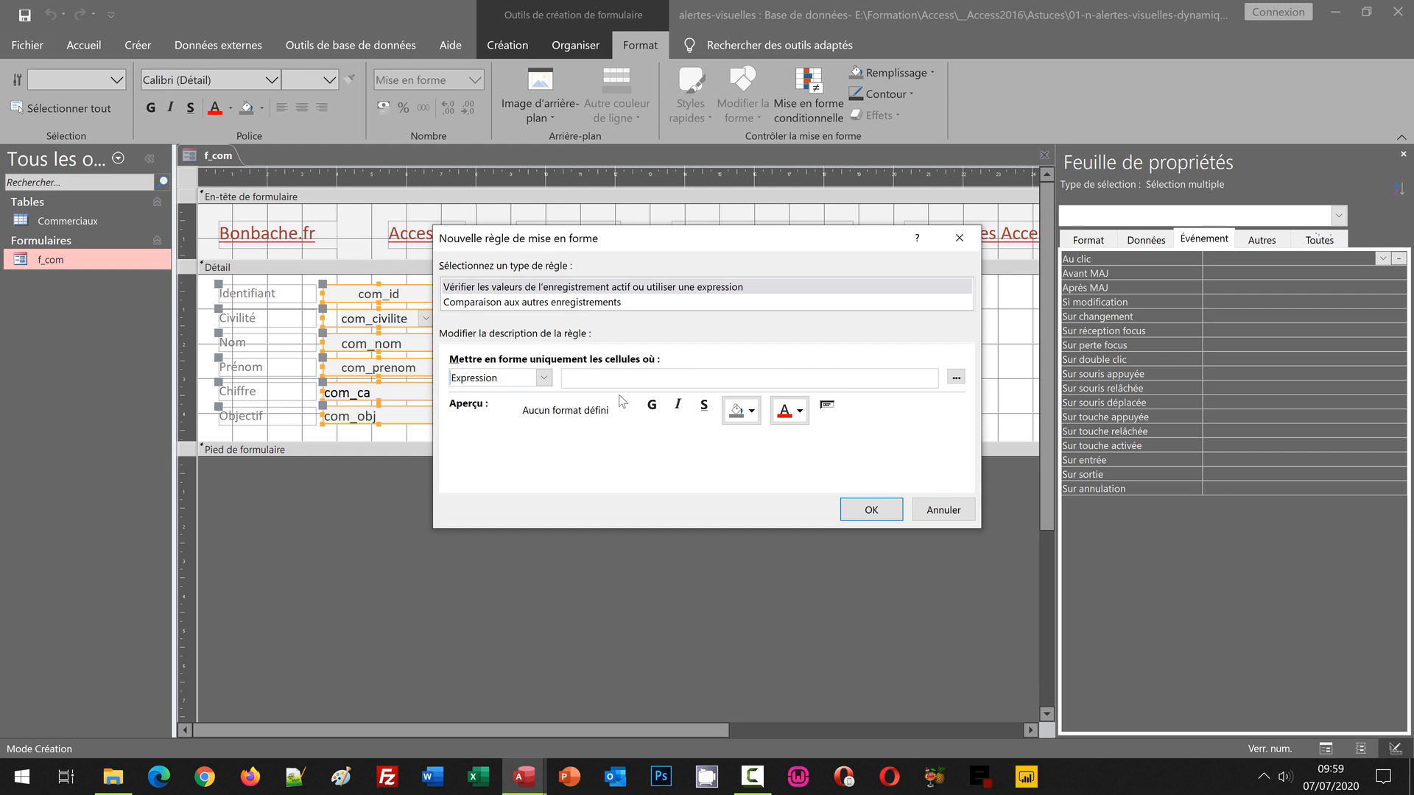
{"action": "type", "text": "[com_ca]<[com_obj]"}
{"action": "left_click_drag", "start_coordinate": [659, 380], "coordinate": [556, 384]}
{"action": "key", "text": "ctrl+c"}
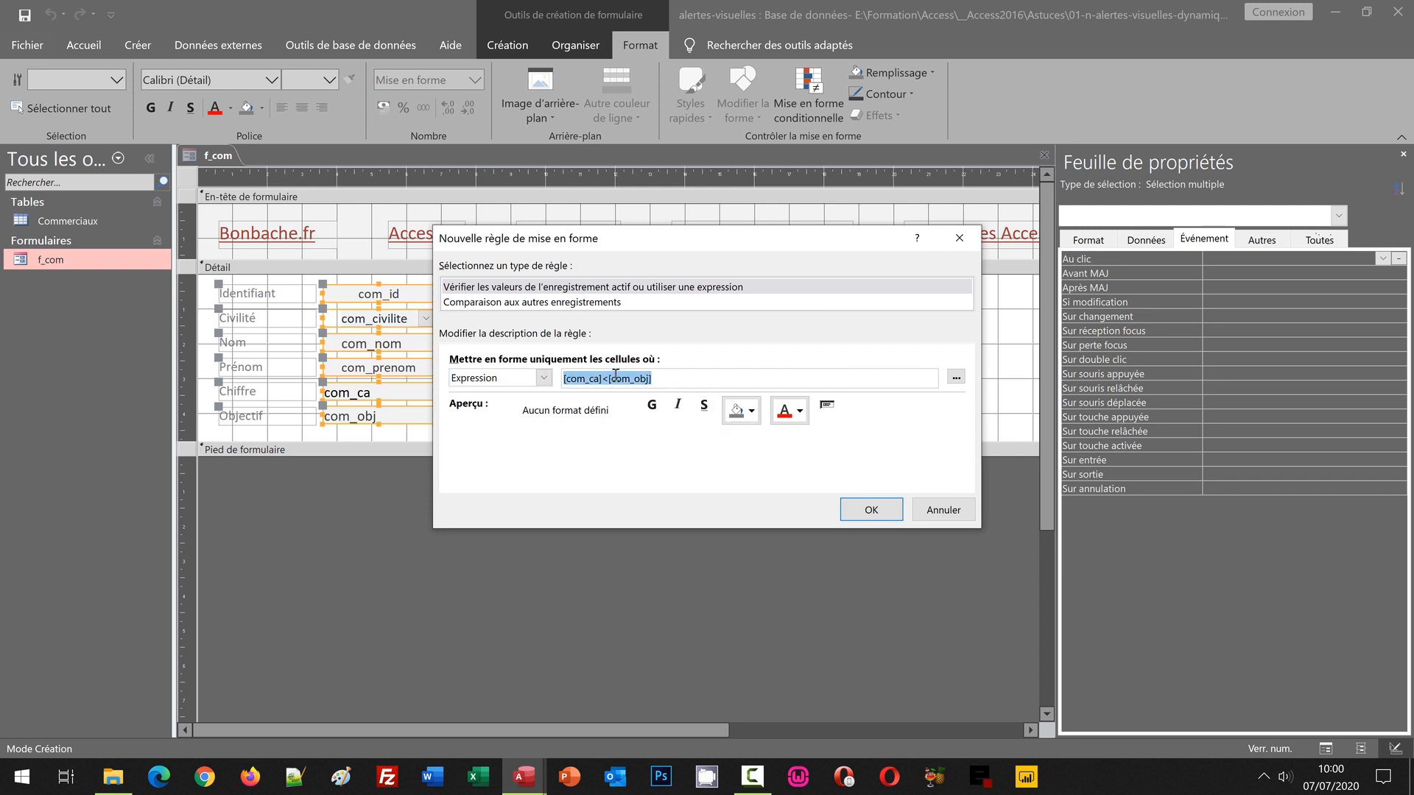
{"action": "left_click", "coordinate": [692, 377]}
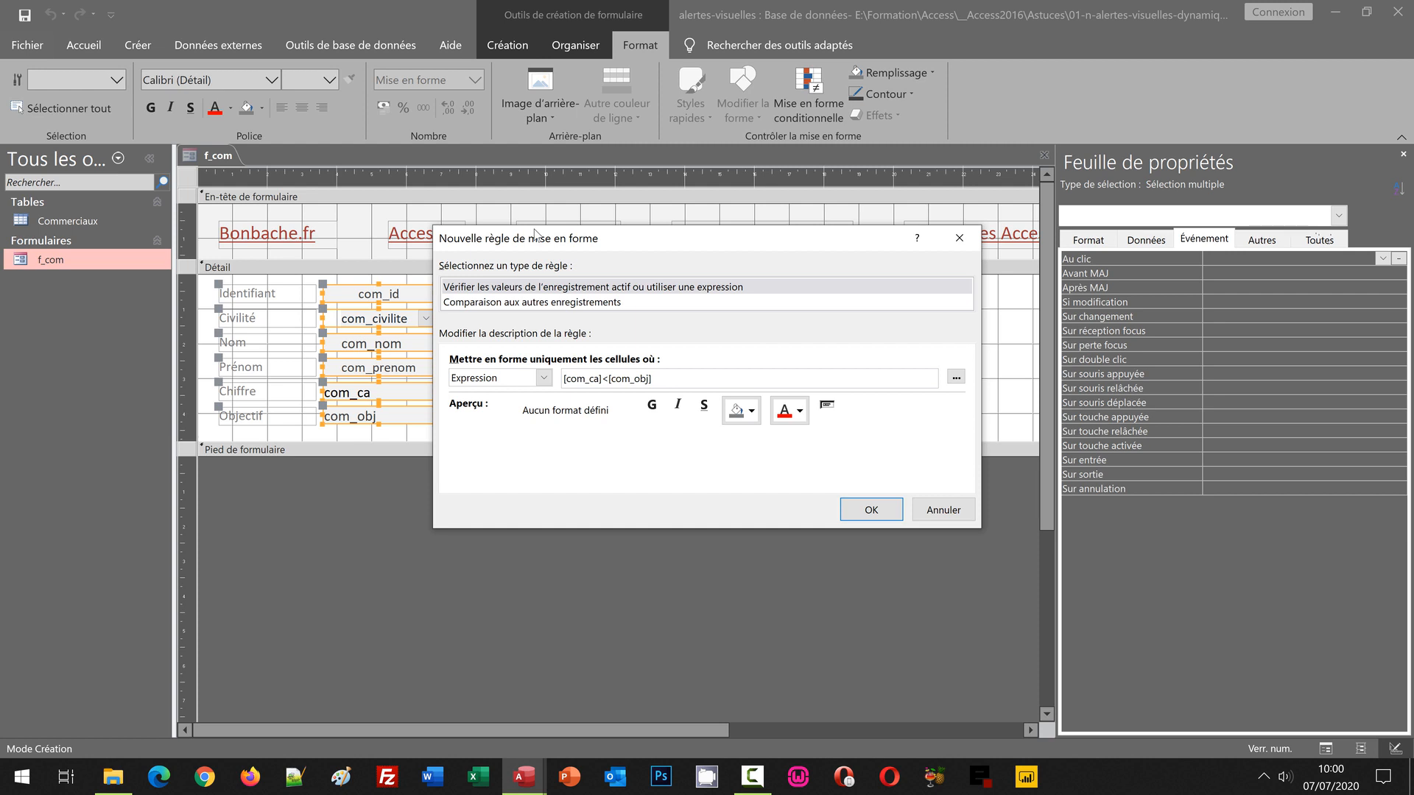
Format the second rule with a light orange fill and bold dark brown text, and confirm the rule.
{"action": "left_click", "coordinate": [752, 412]}
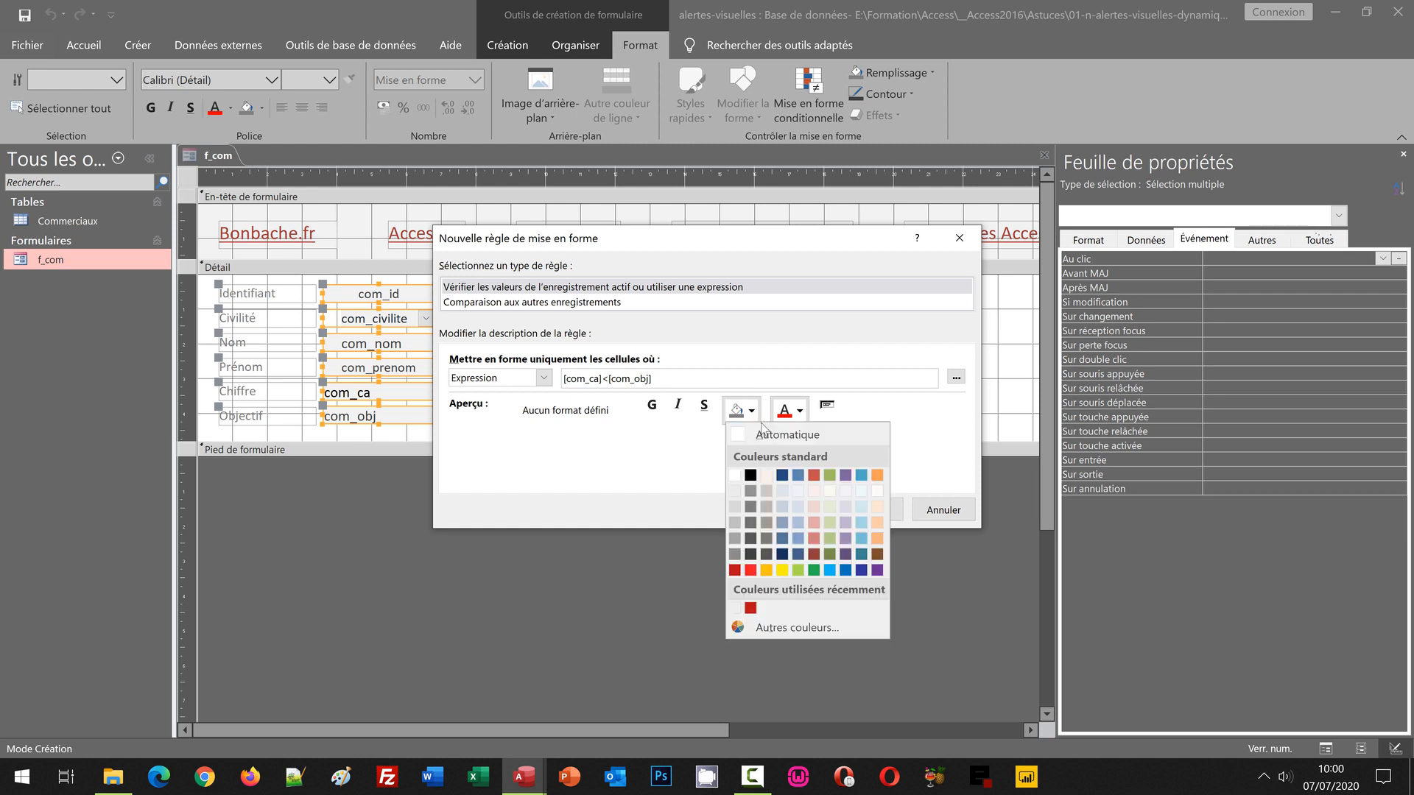
{"action": "left_click", "coordinate": [874, 523]}
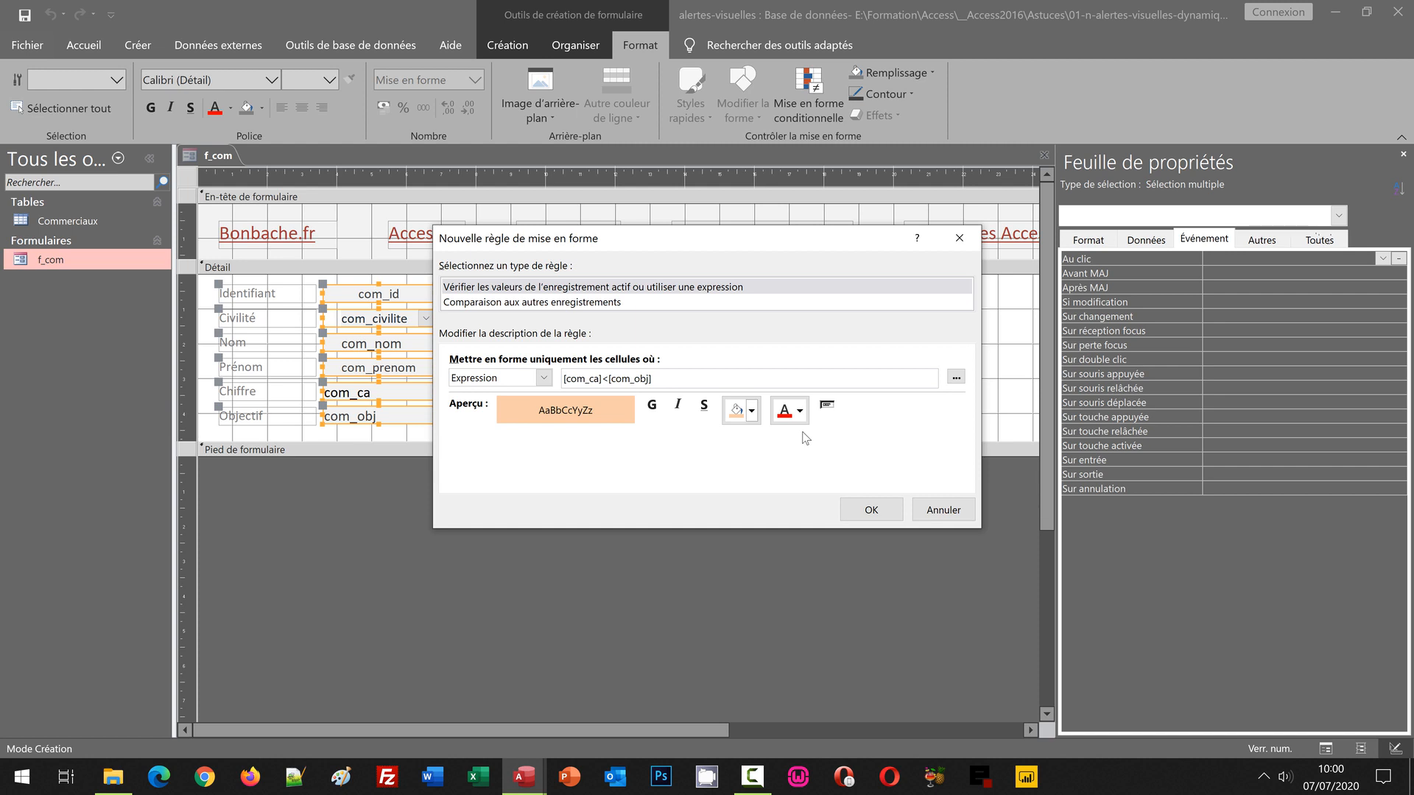
{"action": "left_click", "coordinate": [800, 412]}
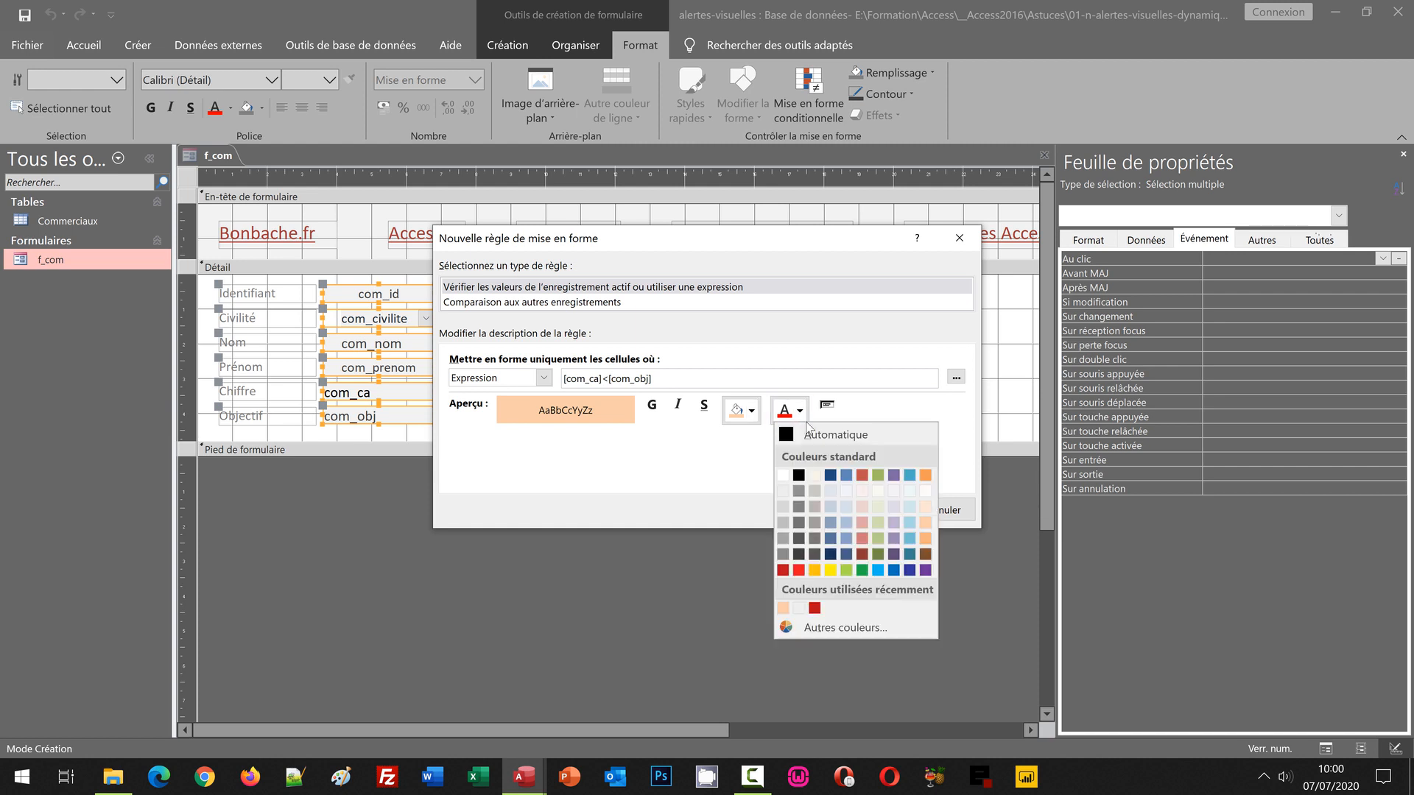
{"action": "left_click", "coordinate": [925, 554]}
{"action": "left_click", "coordinate": [652, 405]}
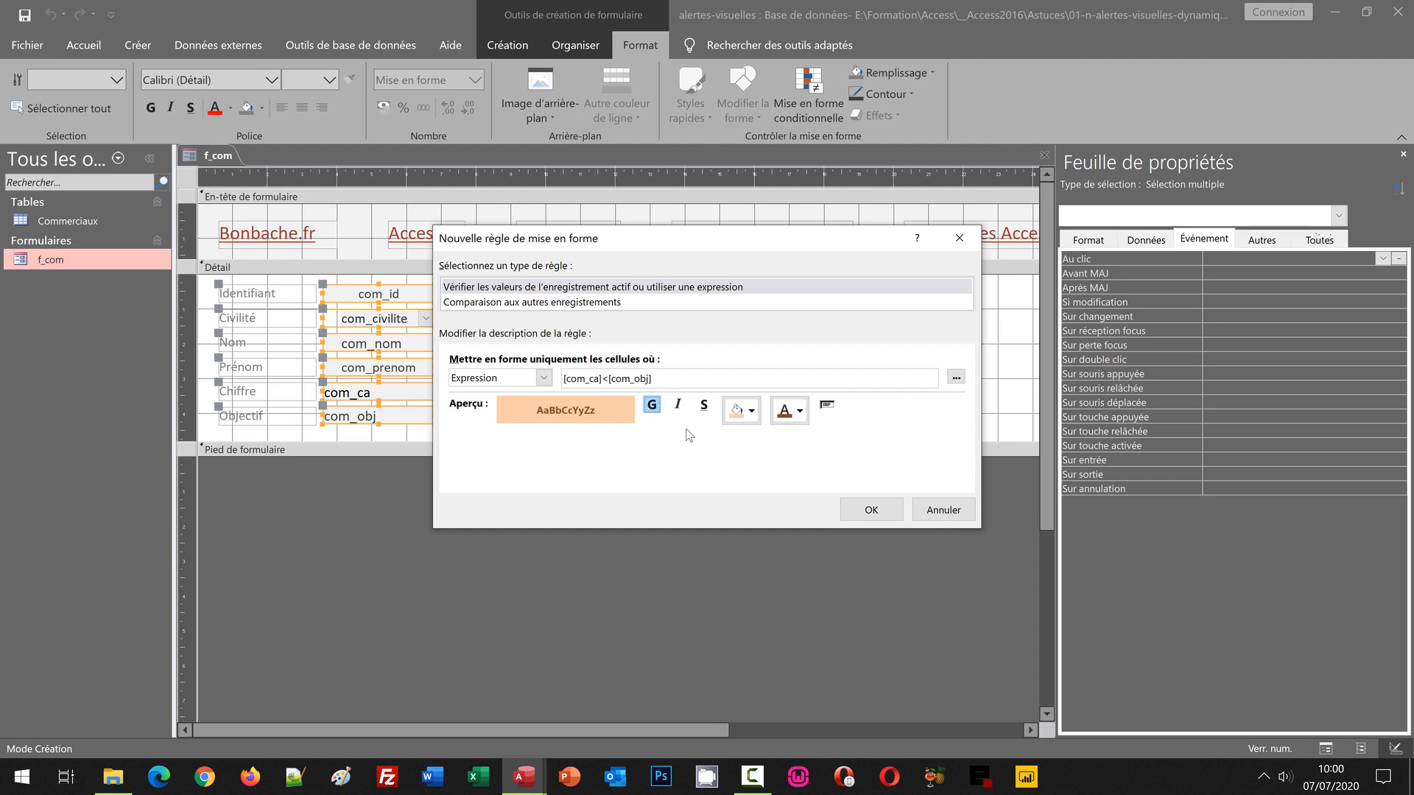
{"action": "left_click", "coordinate": [863, 510]}
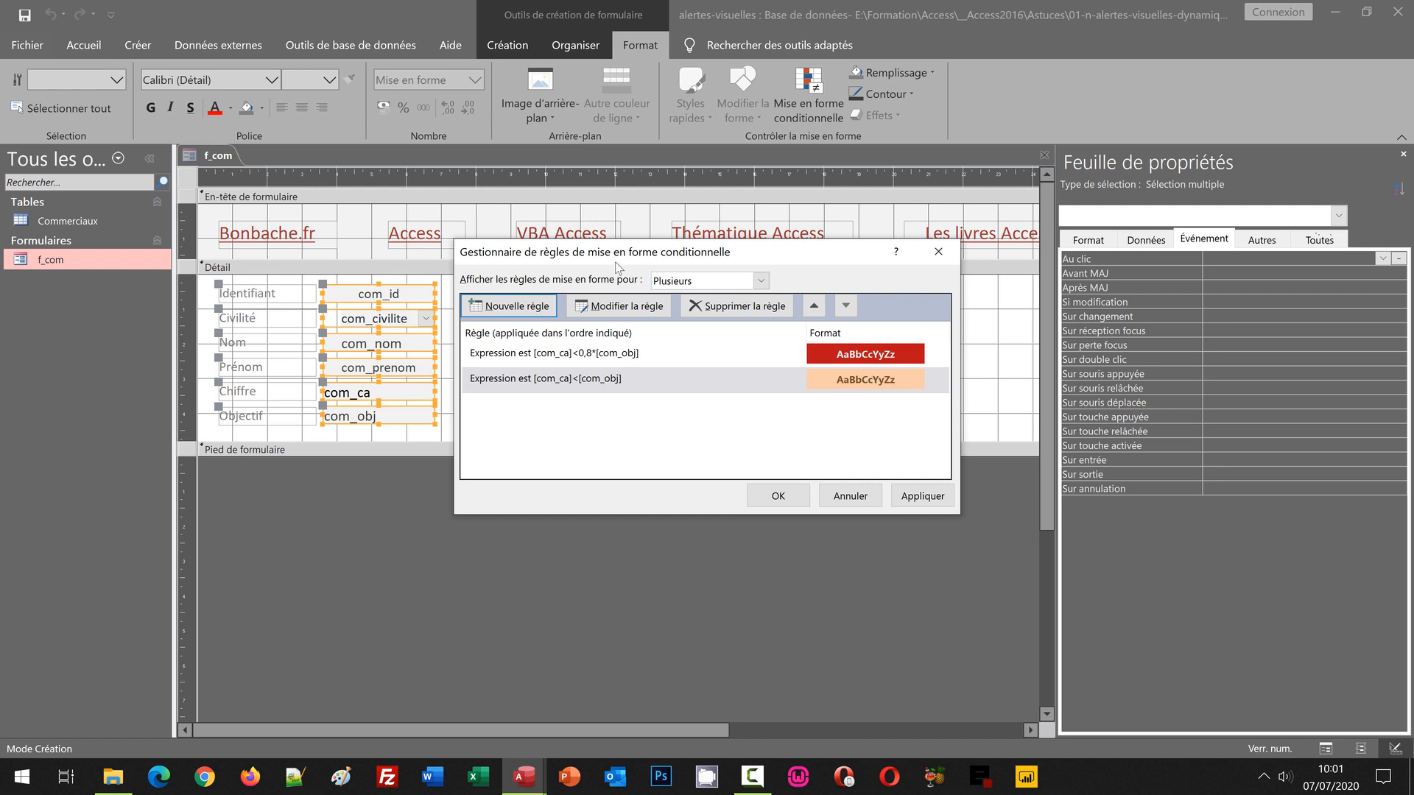
Create a third rule of type Expression, reusing the copied condition with its operator changed to give [com_ca]>[com_obj].
{"action": "left_click", "coordinate": [518, 313]}
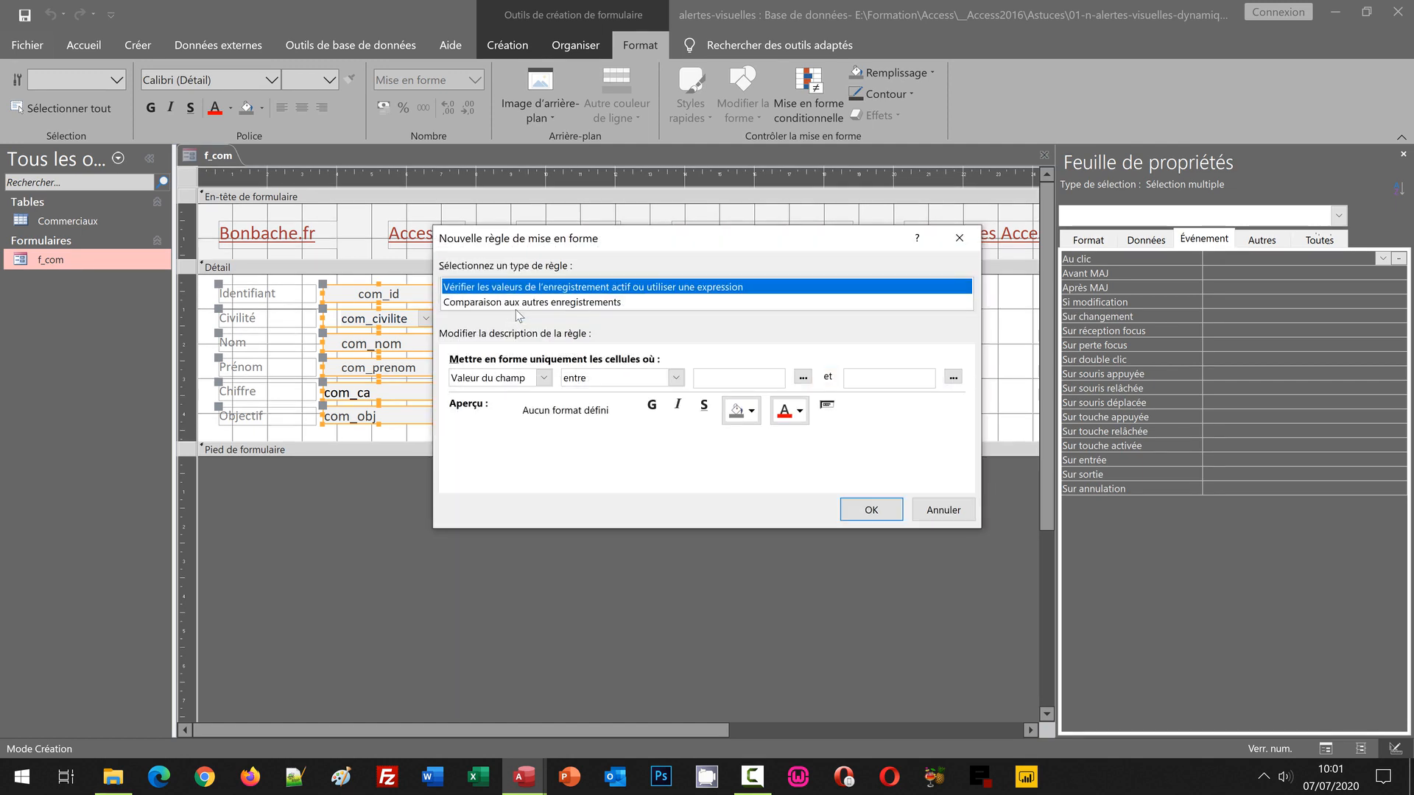
{"action": "left_click", "coordinate": [512, 380]}
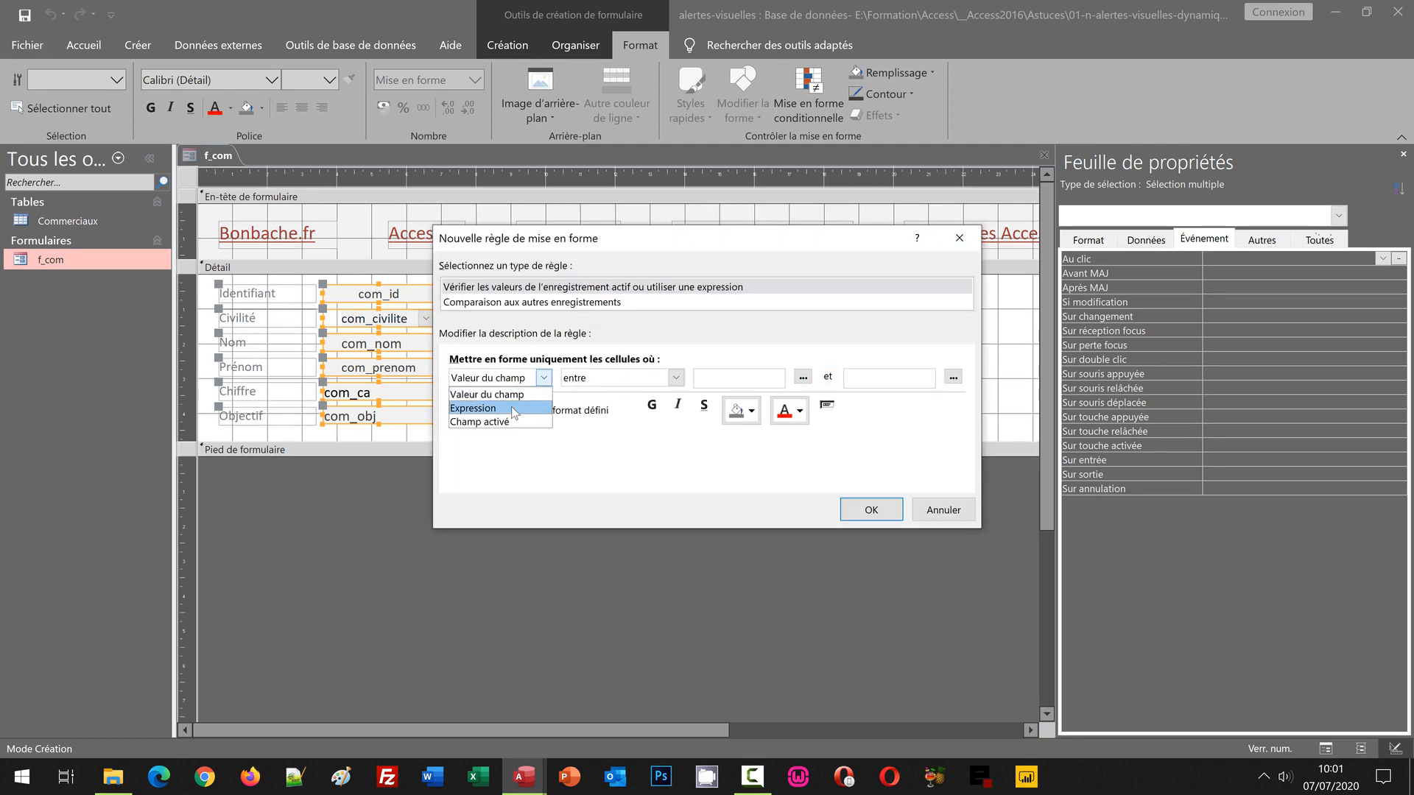
{"action": "left_click", "coordinate": [513, 409]}
{"action": "left_click", "coordinate": [594, 378]}
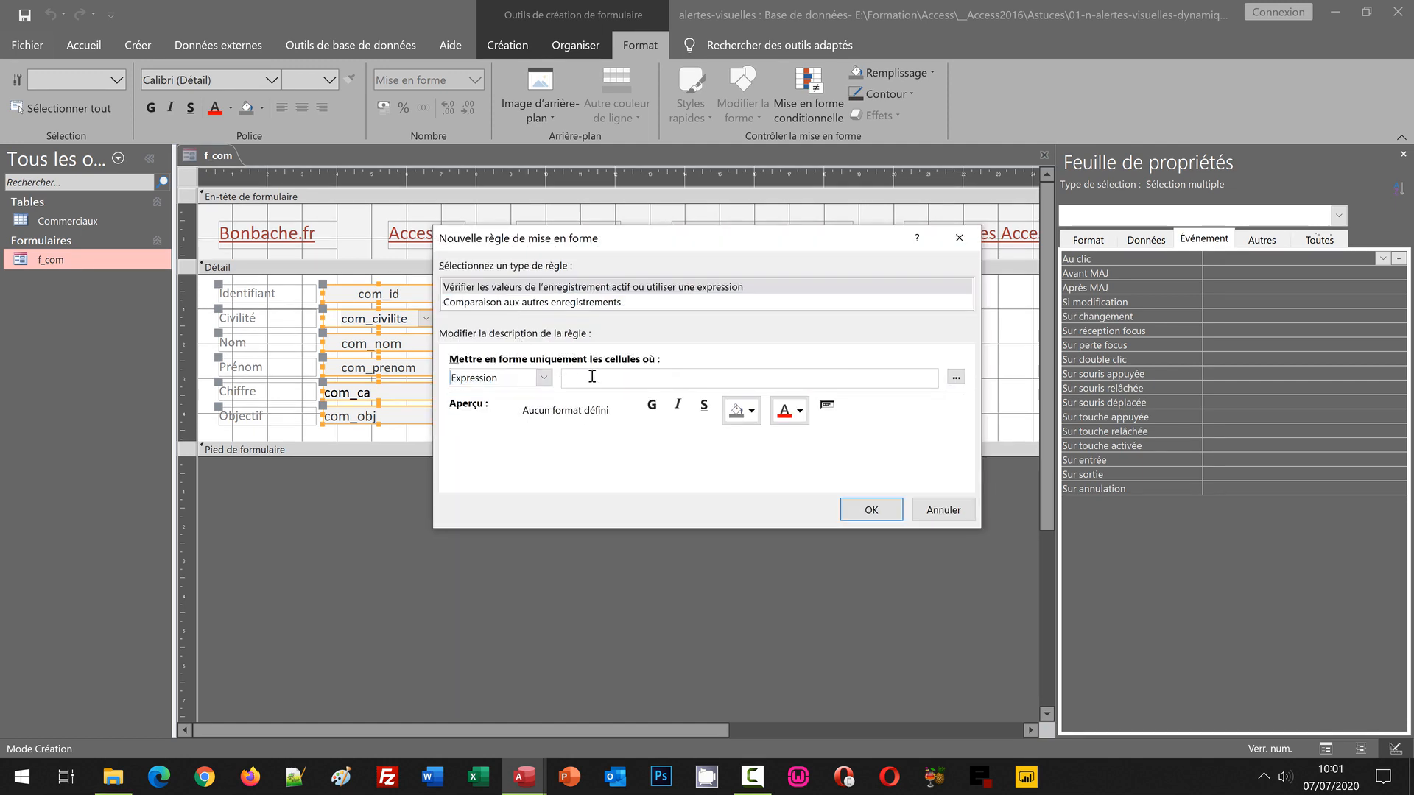
{"action": "key", "text": "ctrl+v"}
{"action": "left_click", "coordinate": [606, 379]}
{"action": "key", "text": "BackSpace"}
{"action": "type", "text": ">"}
Format the third rule with a light green fill and bold dark green text, then confirm the rule and the whole rule set.
{"action": "left_click", "coordinate": [752, 411]}
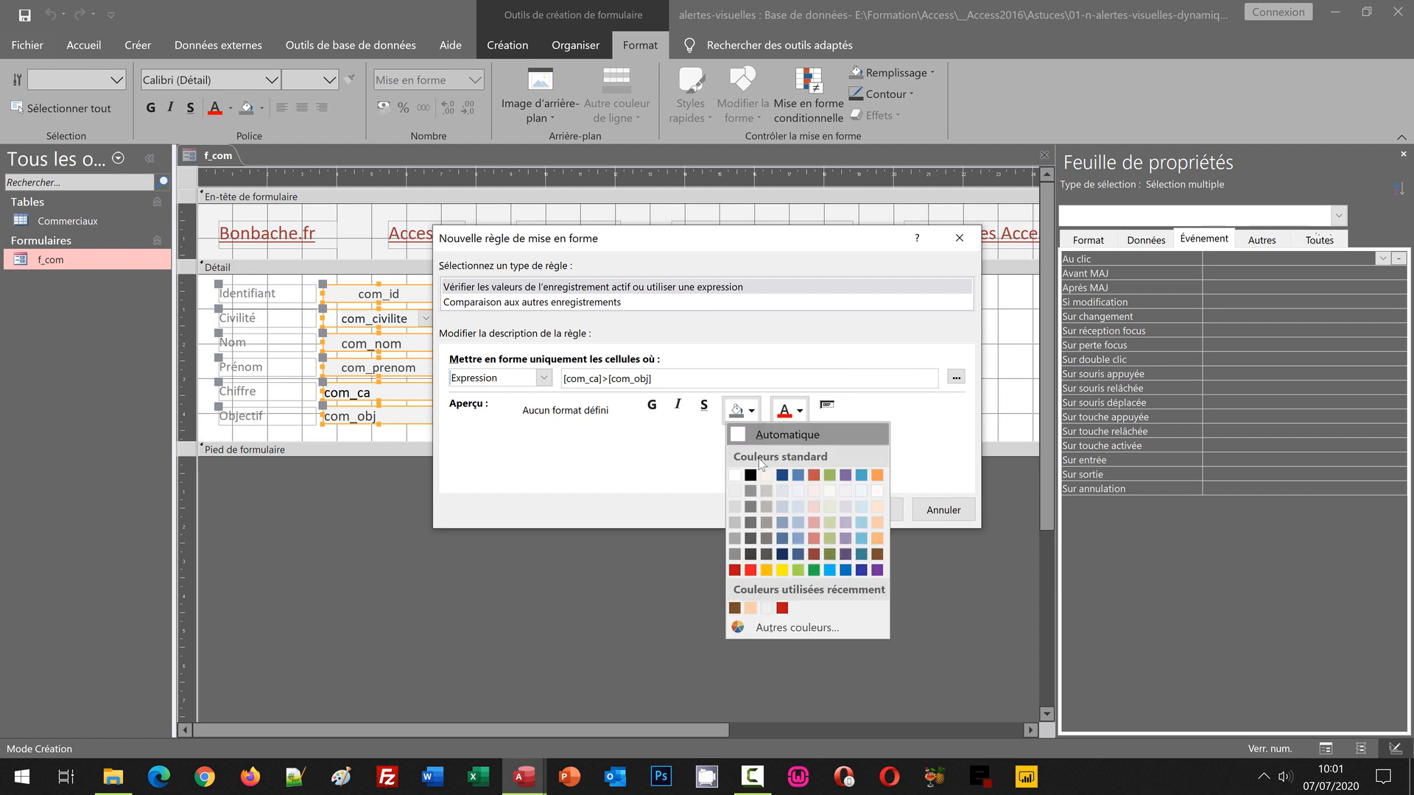
{"action": "left_click", "coordinate": [830, 524]}
{"action": "left_click", "coordinate": [801, 413]}
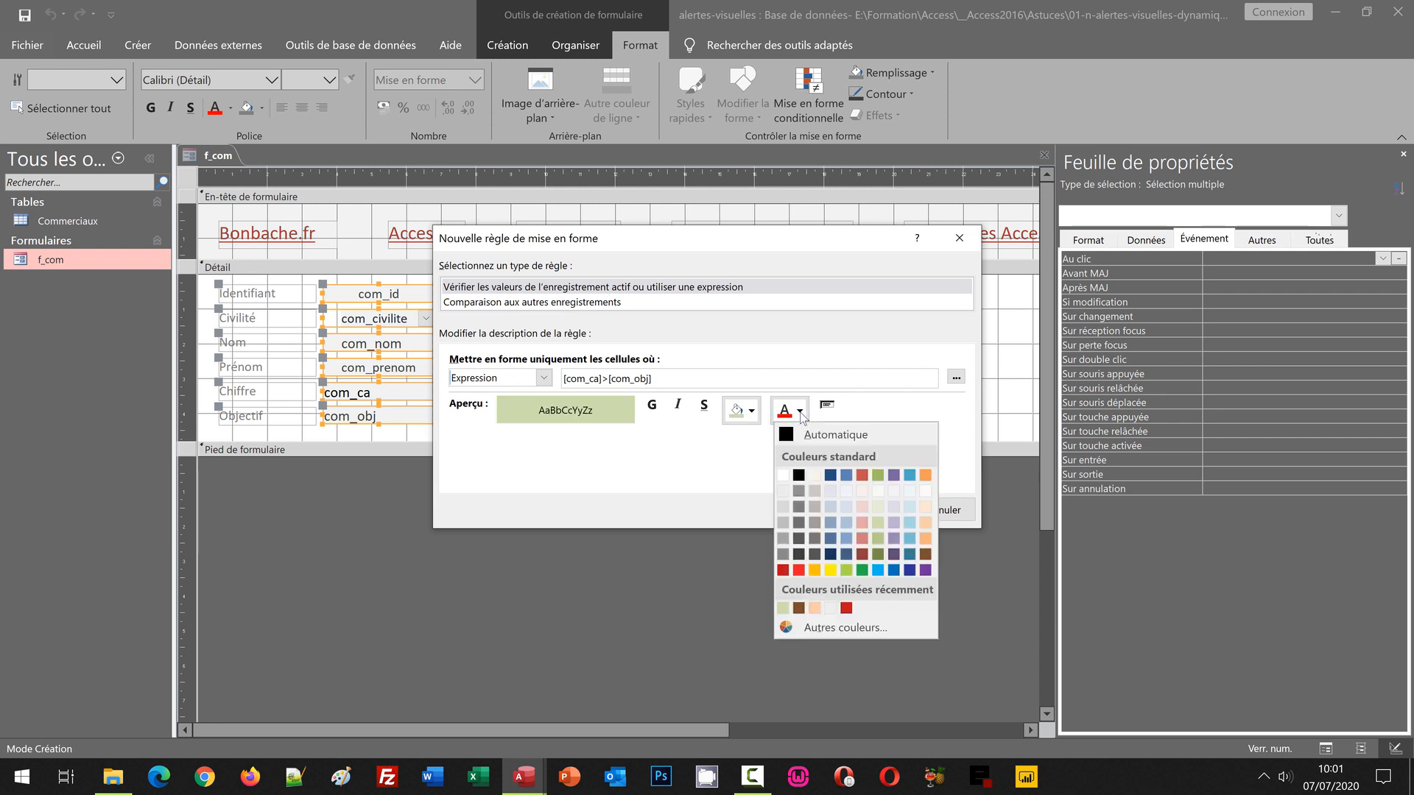
{"action": "left_click", "coordinate": [879, 553]}
{"action": "left_click", "coordinate": [652, 405]}
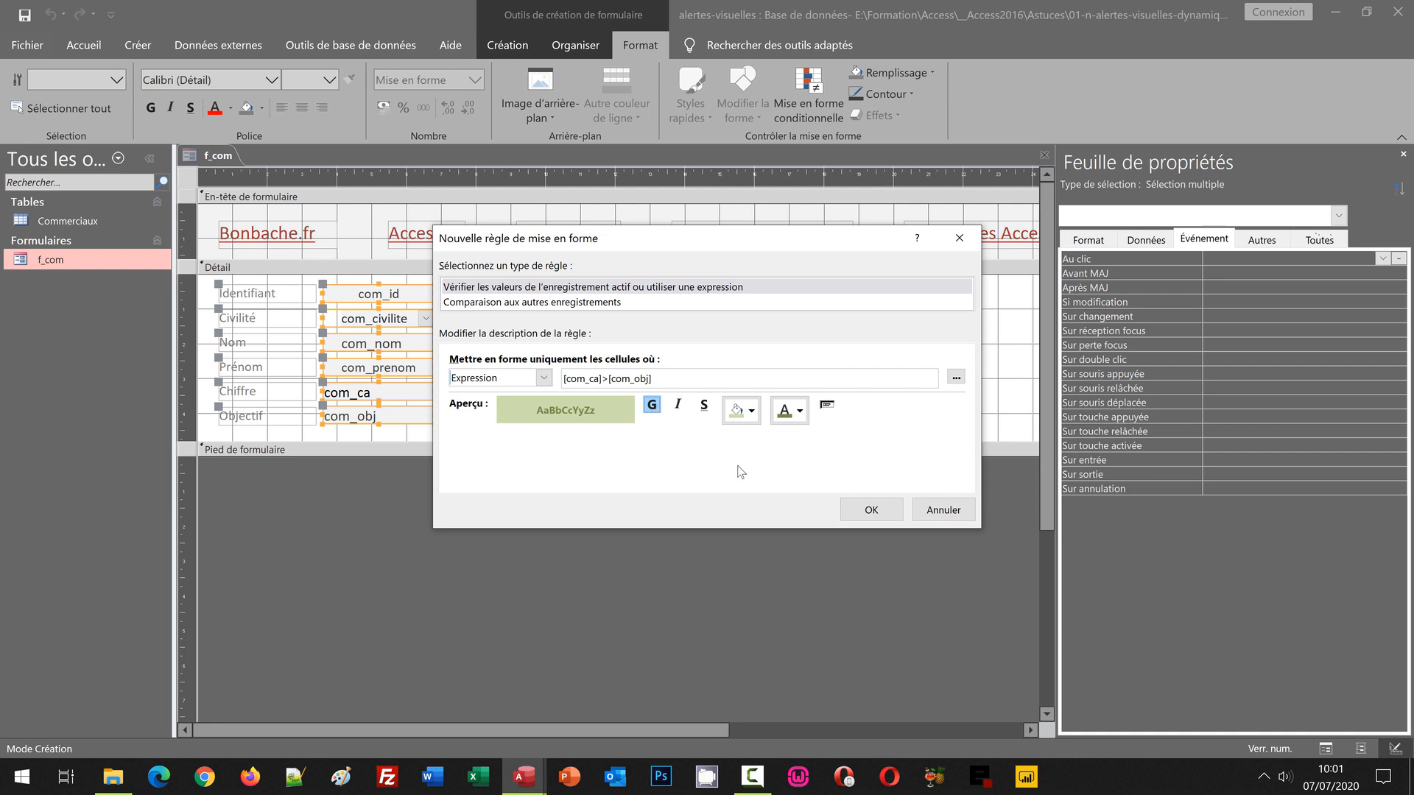
{"action": "left_click", "coordinate": [871, 511]}
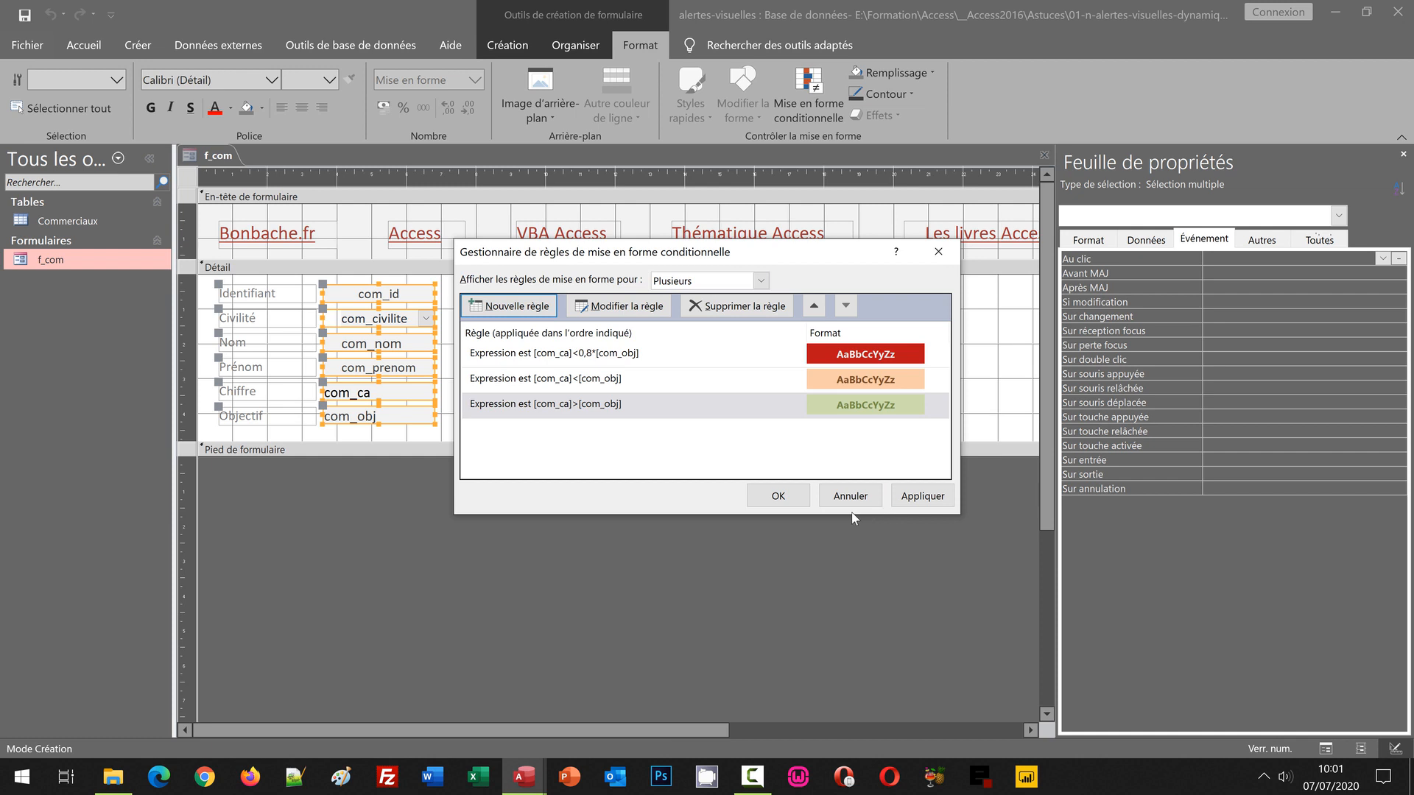
{"action": "left_click", "coordinate": [779, 496]}
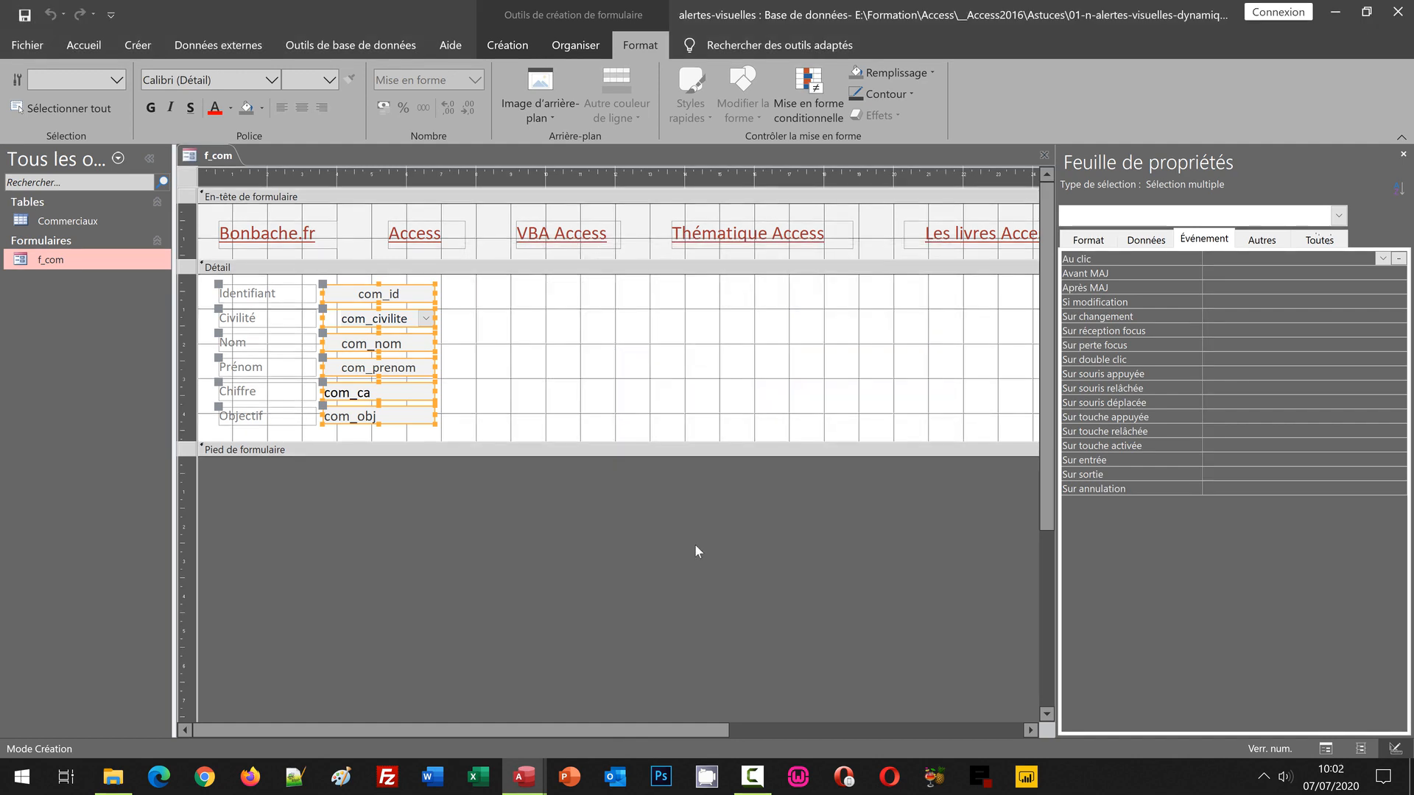
Run the f_com form and browse from the first to the fourth record to check the colour alerts.
{"action": "left_click", "coordinate": [591, 350]}
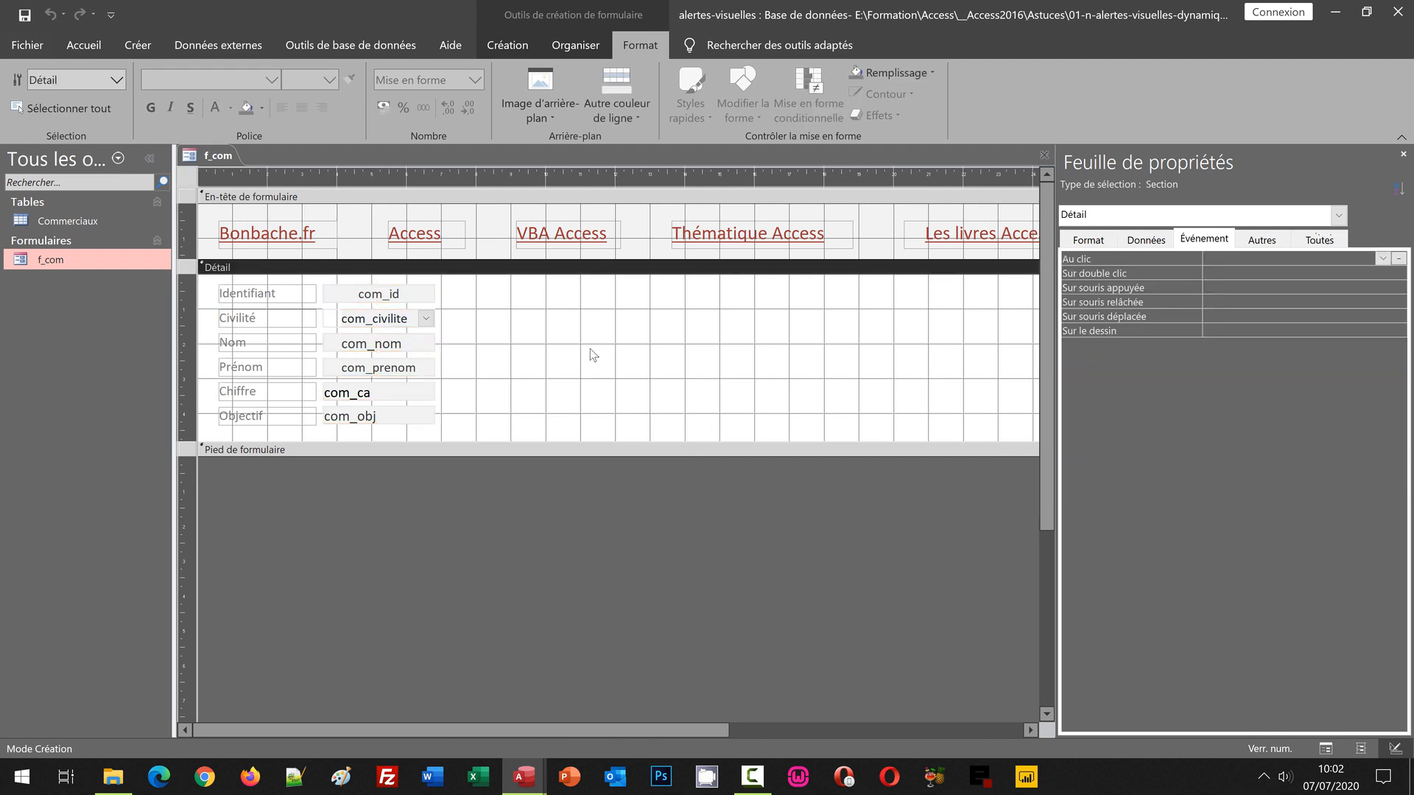
{"action": "key", "text": "F5"}
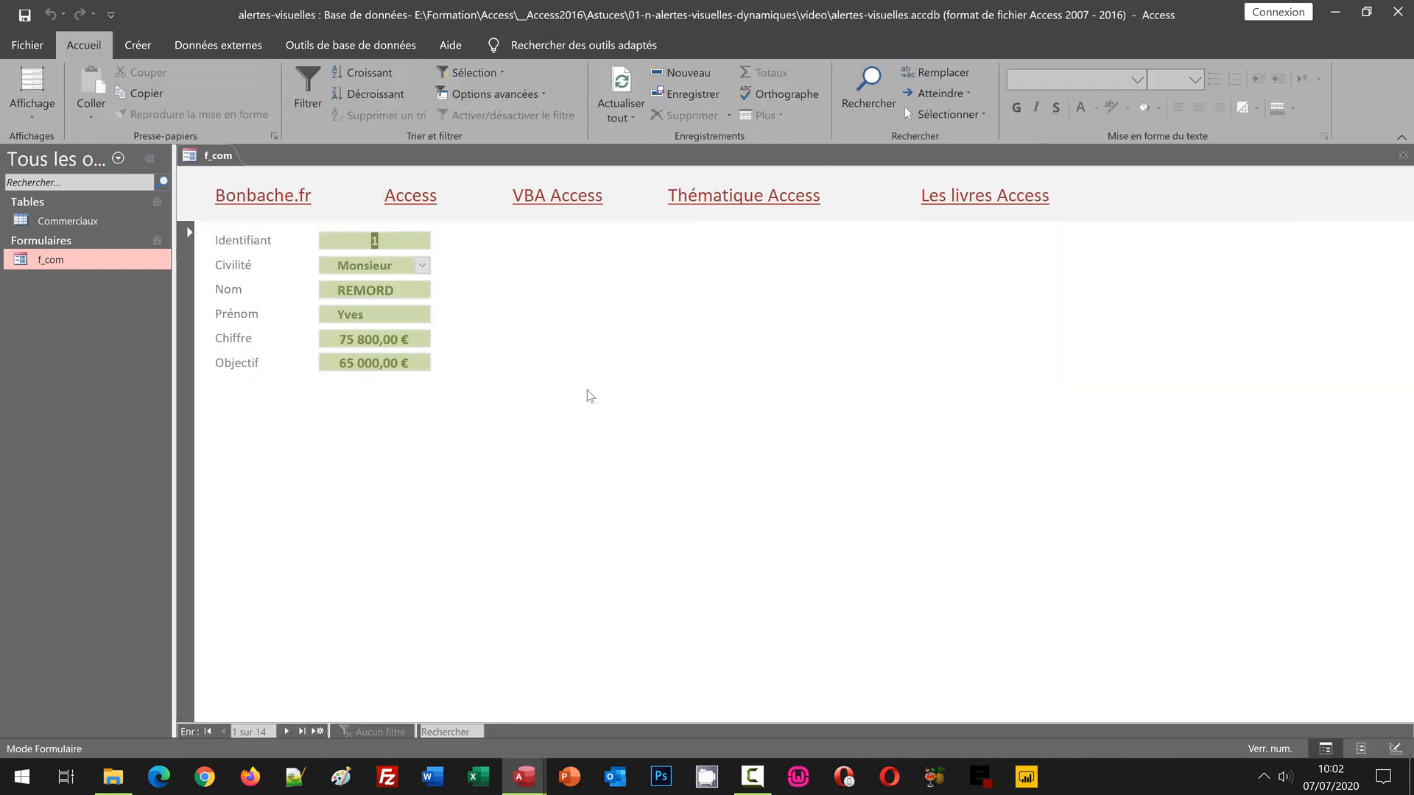
{"action": "left_click", "coordinate": [287, 731]}
{"action": "left_click", "coordinate": [287, 731]}
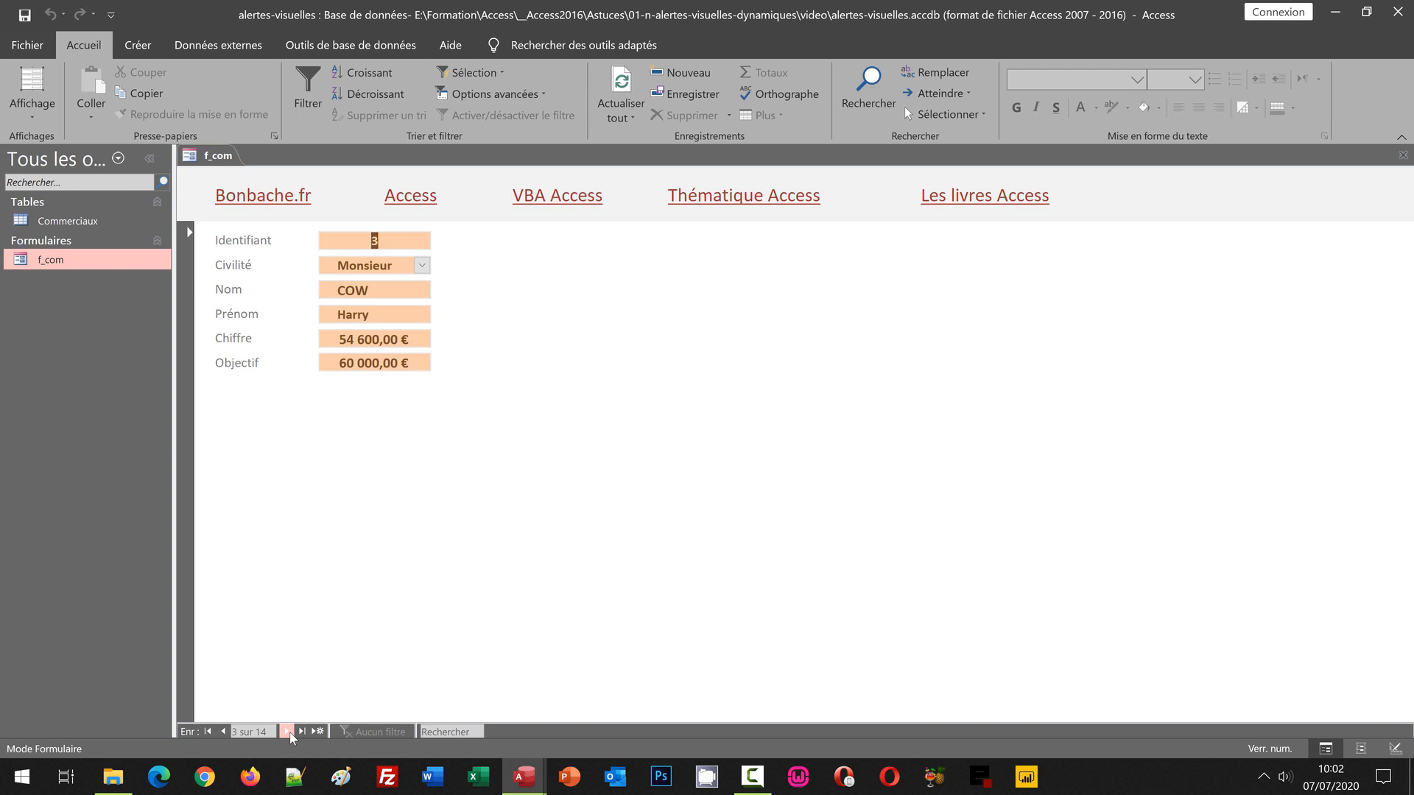
{"action": "left_click", "coordinate": [291, 735]}
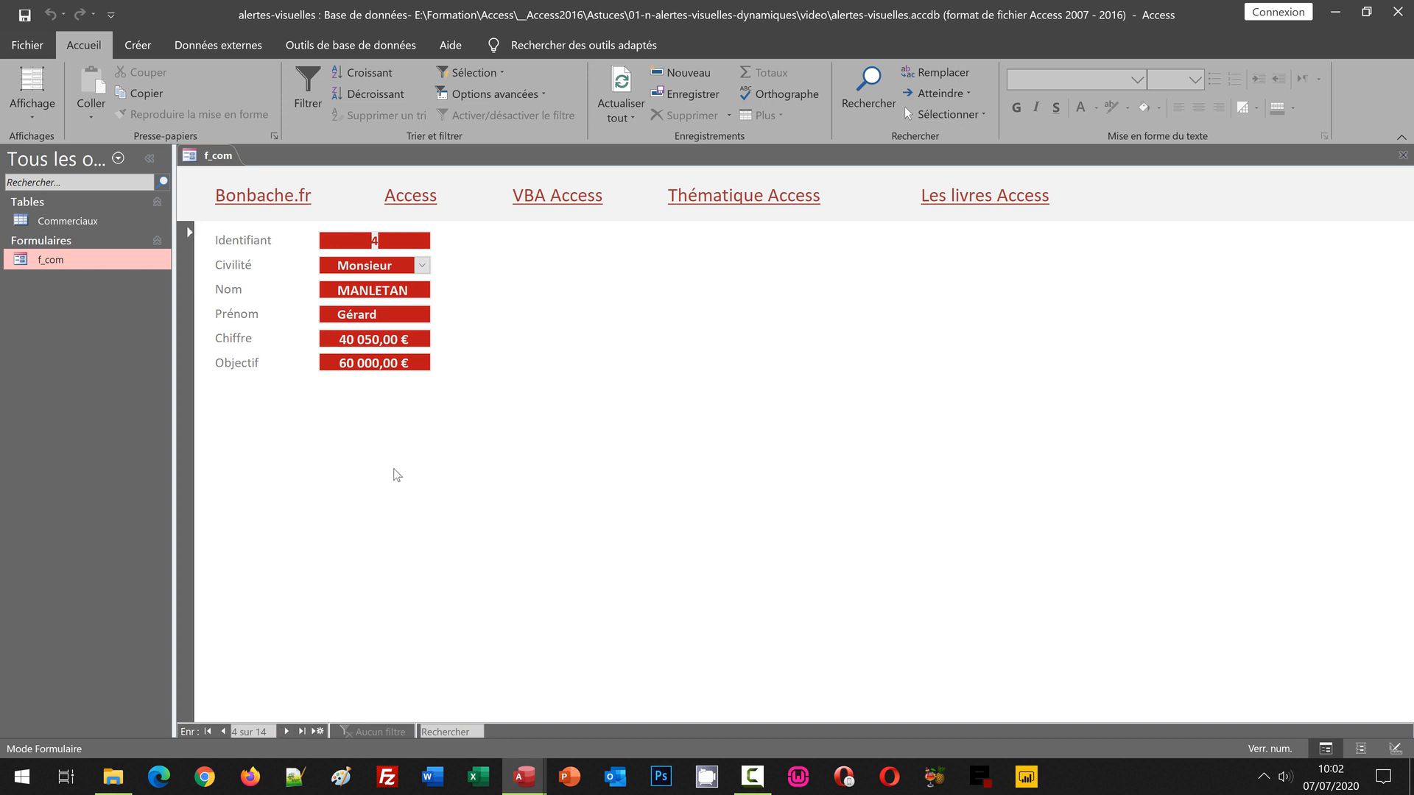
Change the Objectif of the fourth record to 45 000,00 €.
{"action": "left_click_drag", "start_coordinate": [339, 366], "coordinate": [356, 363]}
{"action": "type", "text": "45"}
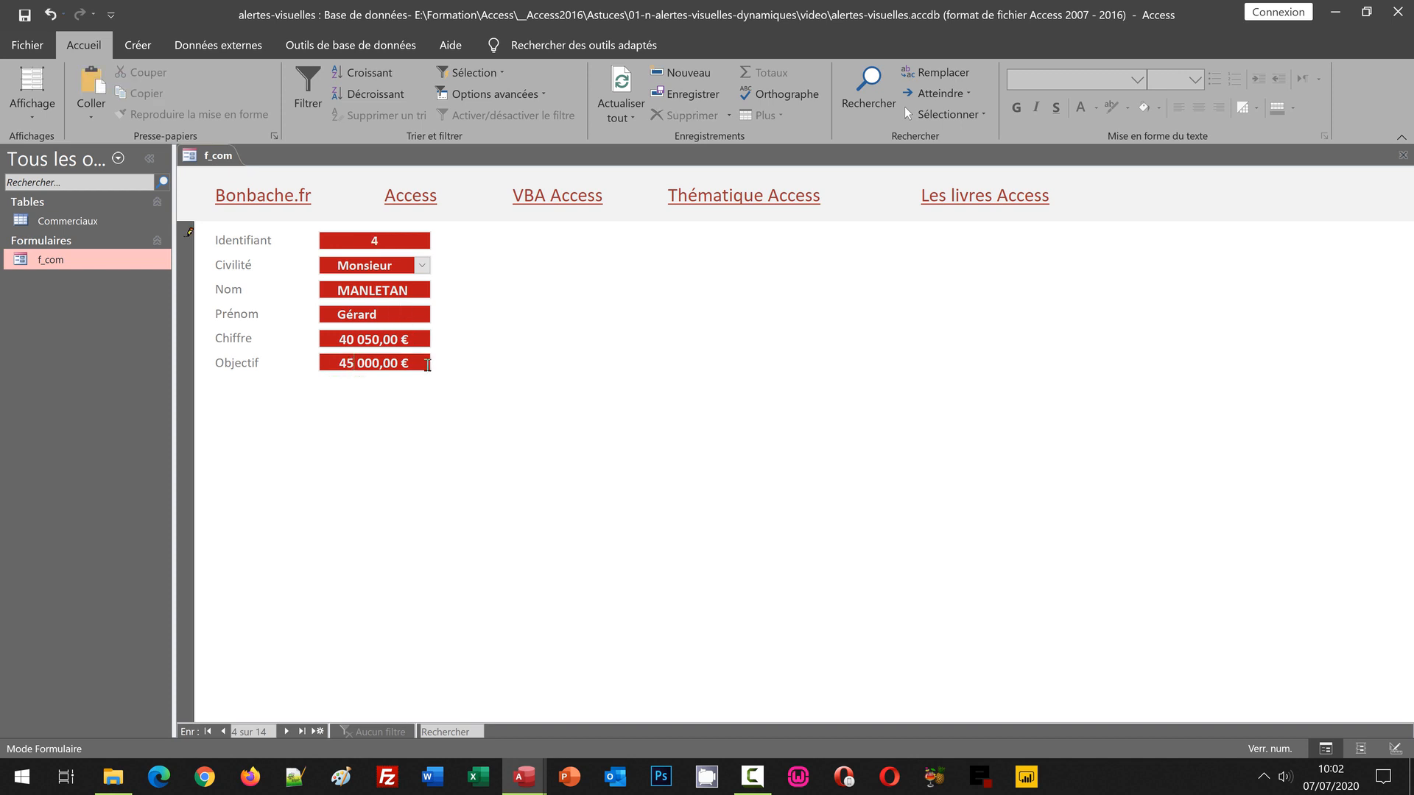